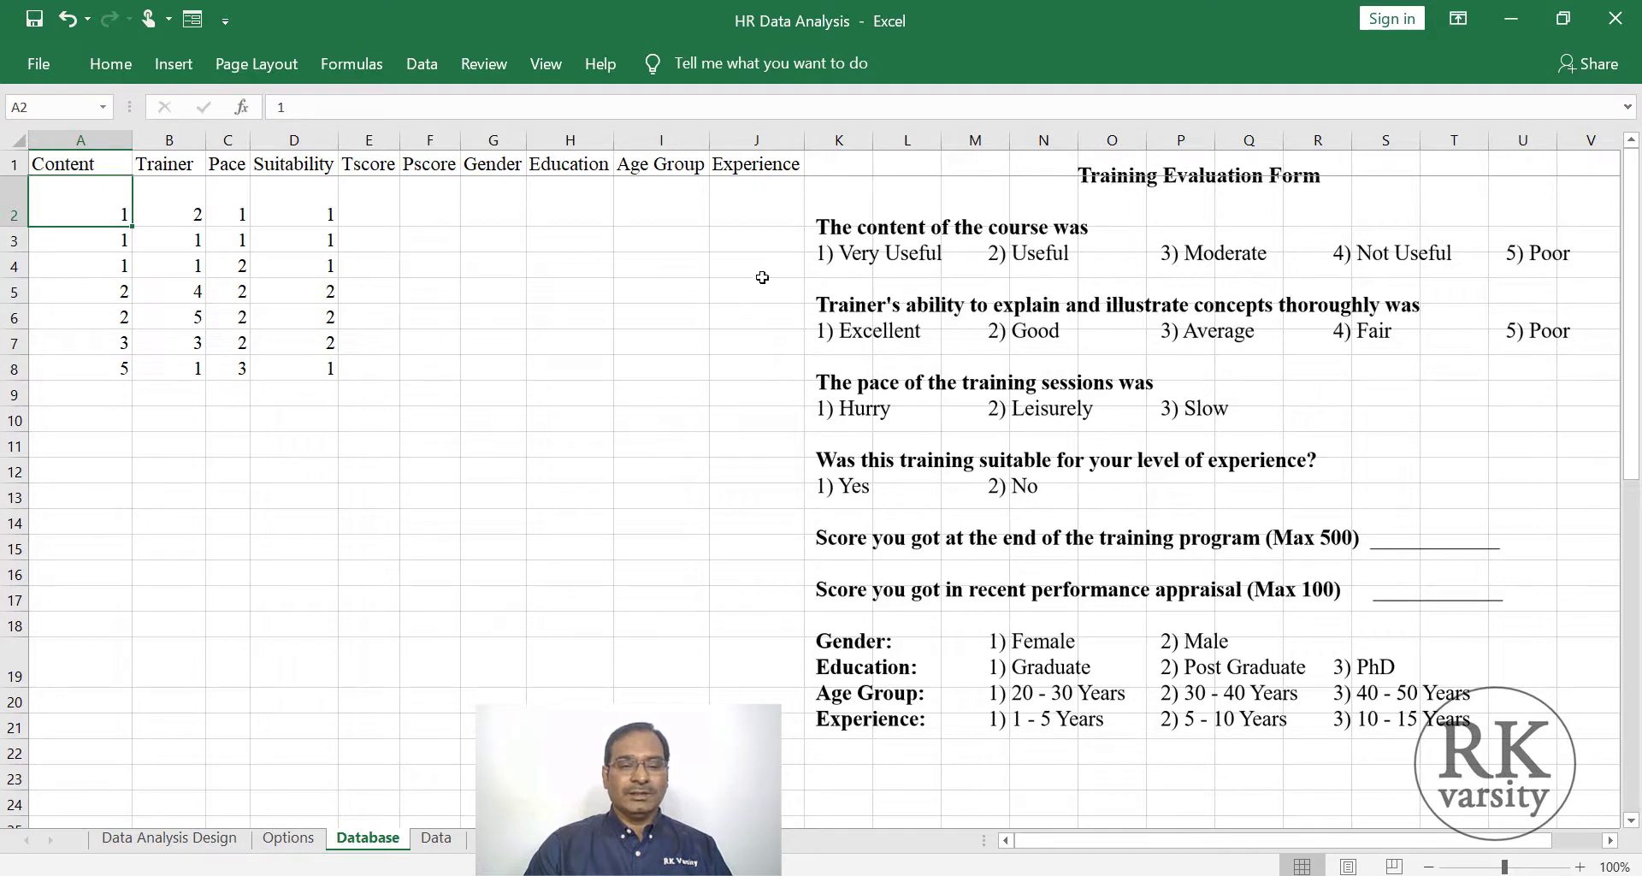
# Step: Examine the numeric codes in the Content and Trainer columns against the answer options of the Training Evaluation Form
pyautogui.click(403, 394)
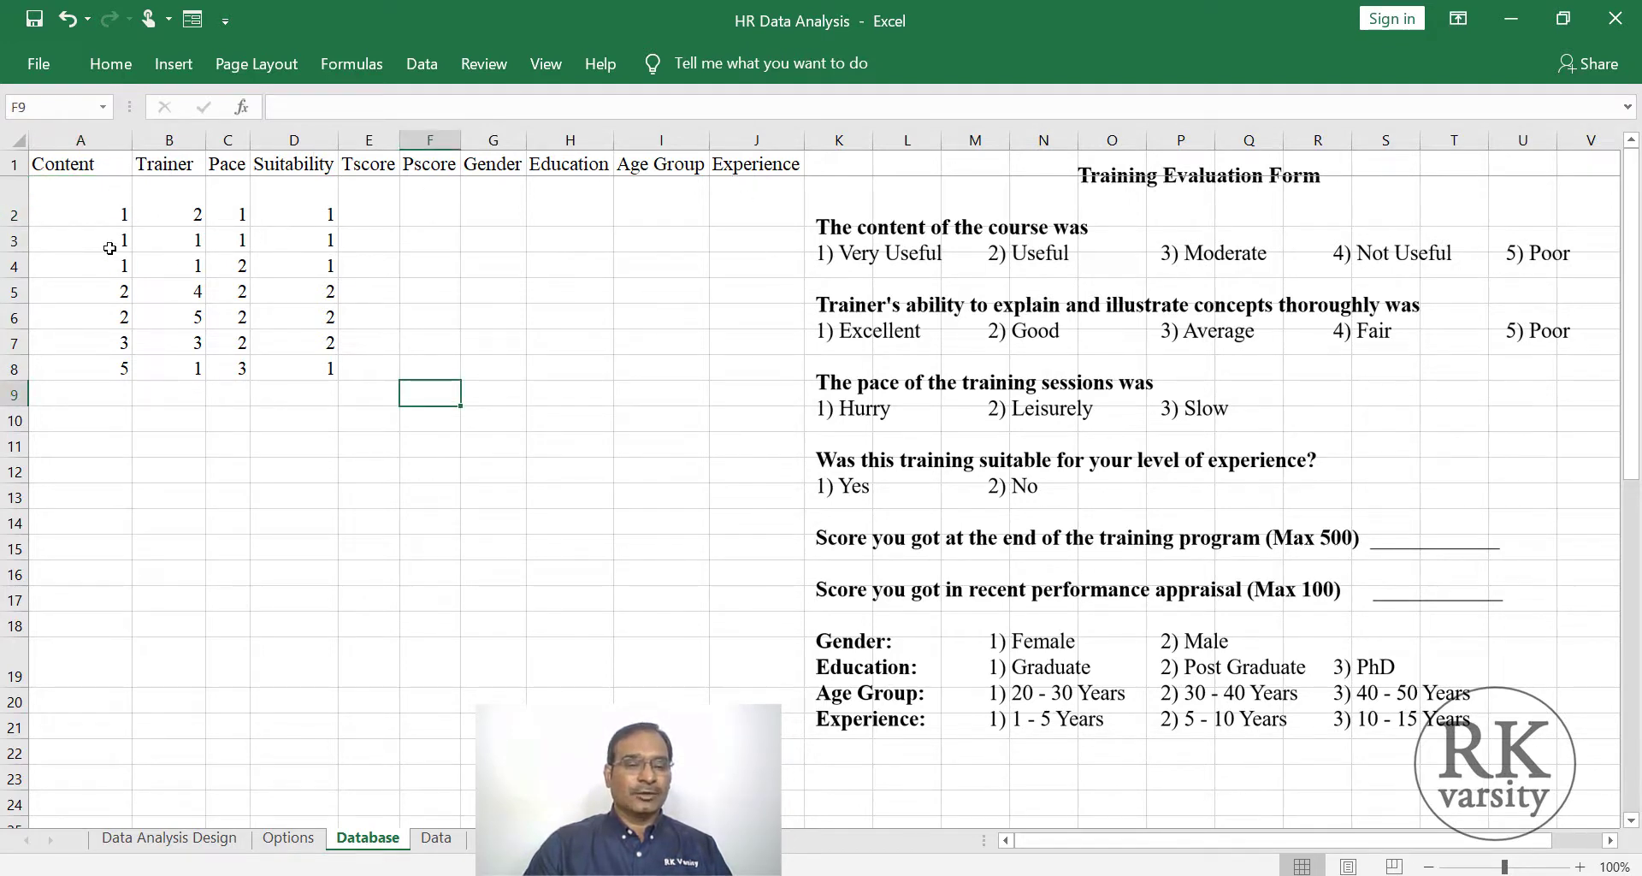
pyautogui.click(83, 234)
pyautogui.click(87, 201)
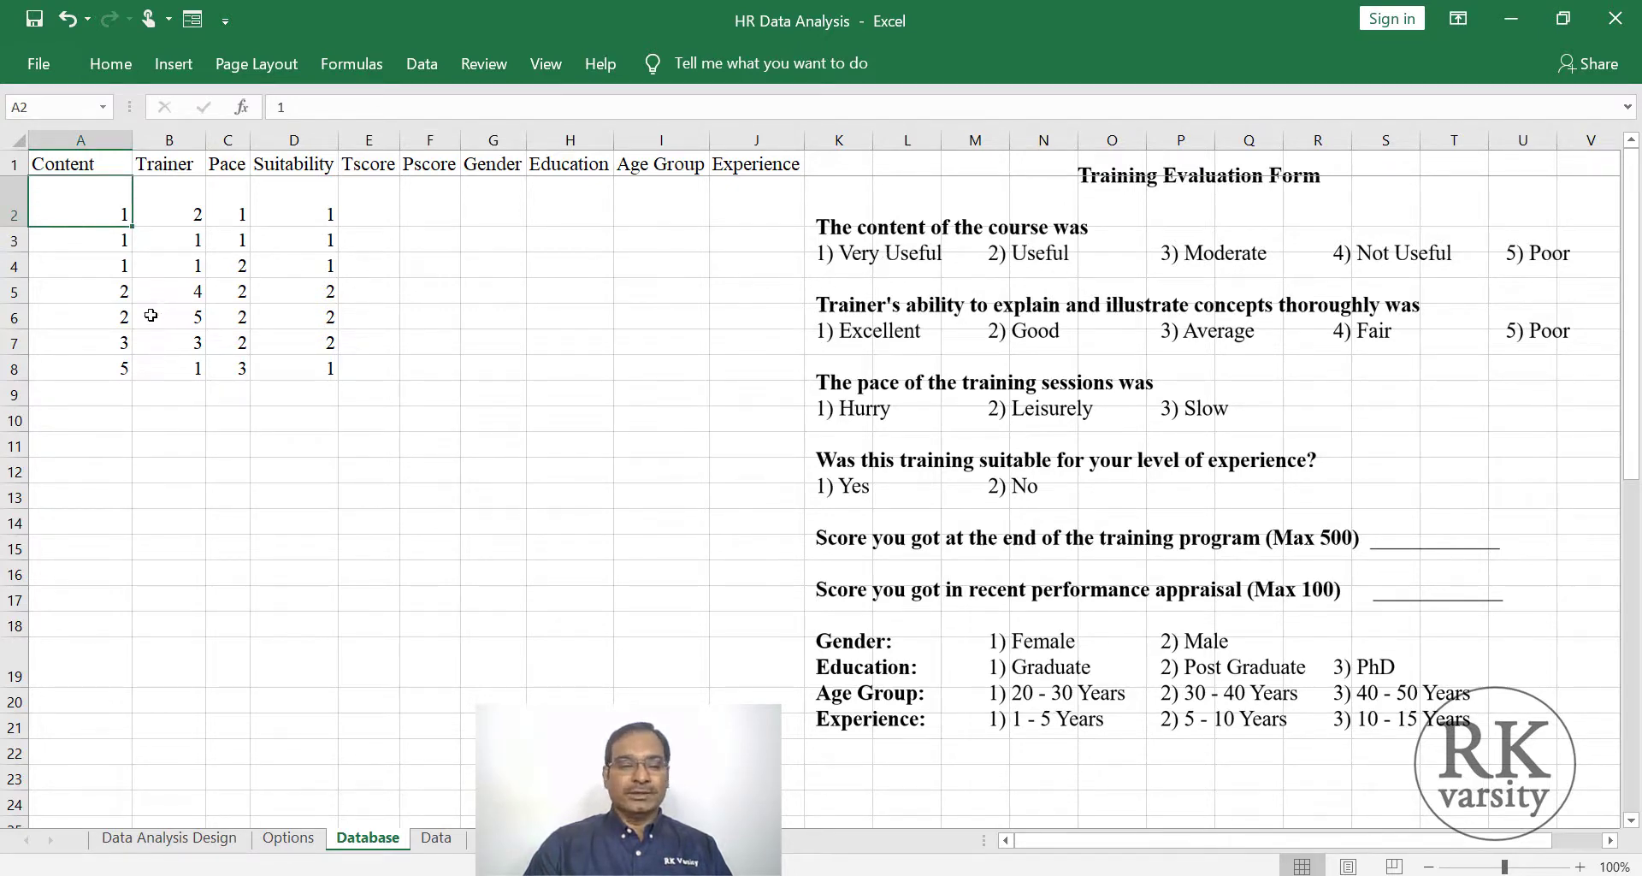
pyautogui.click(105, 299)
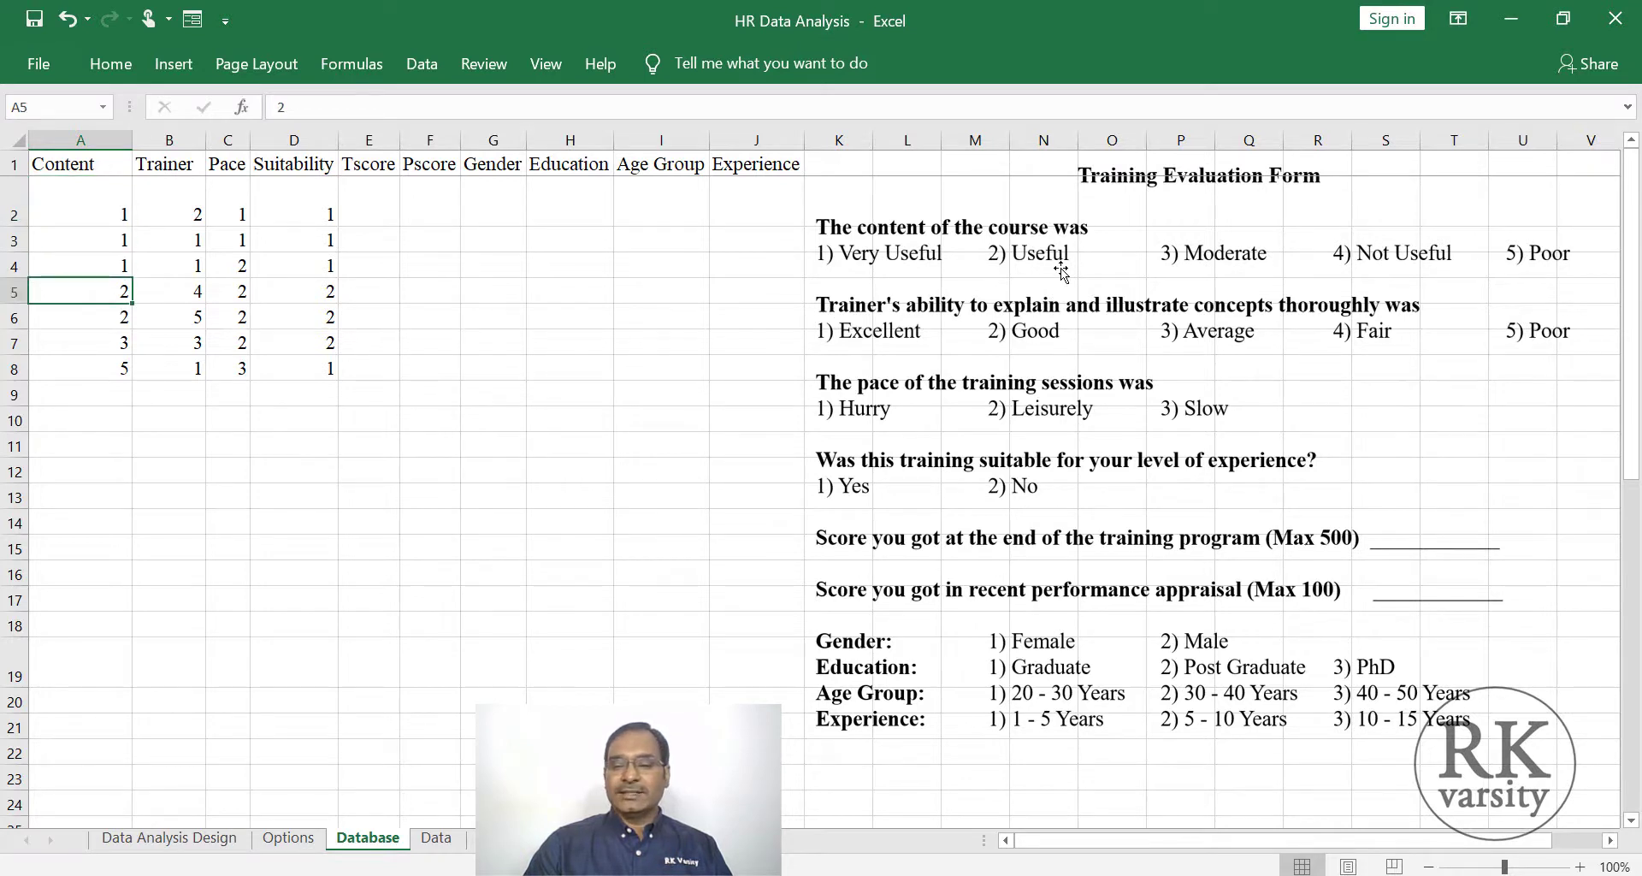
pyautogui.click(90, 343)
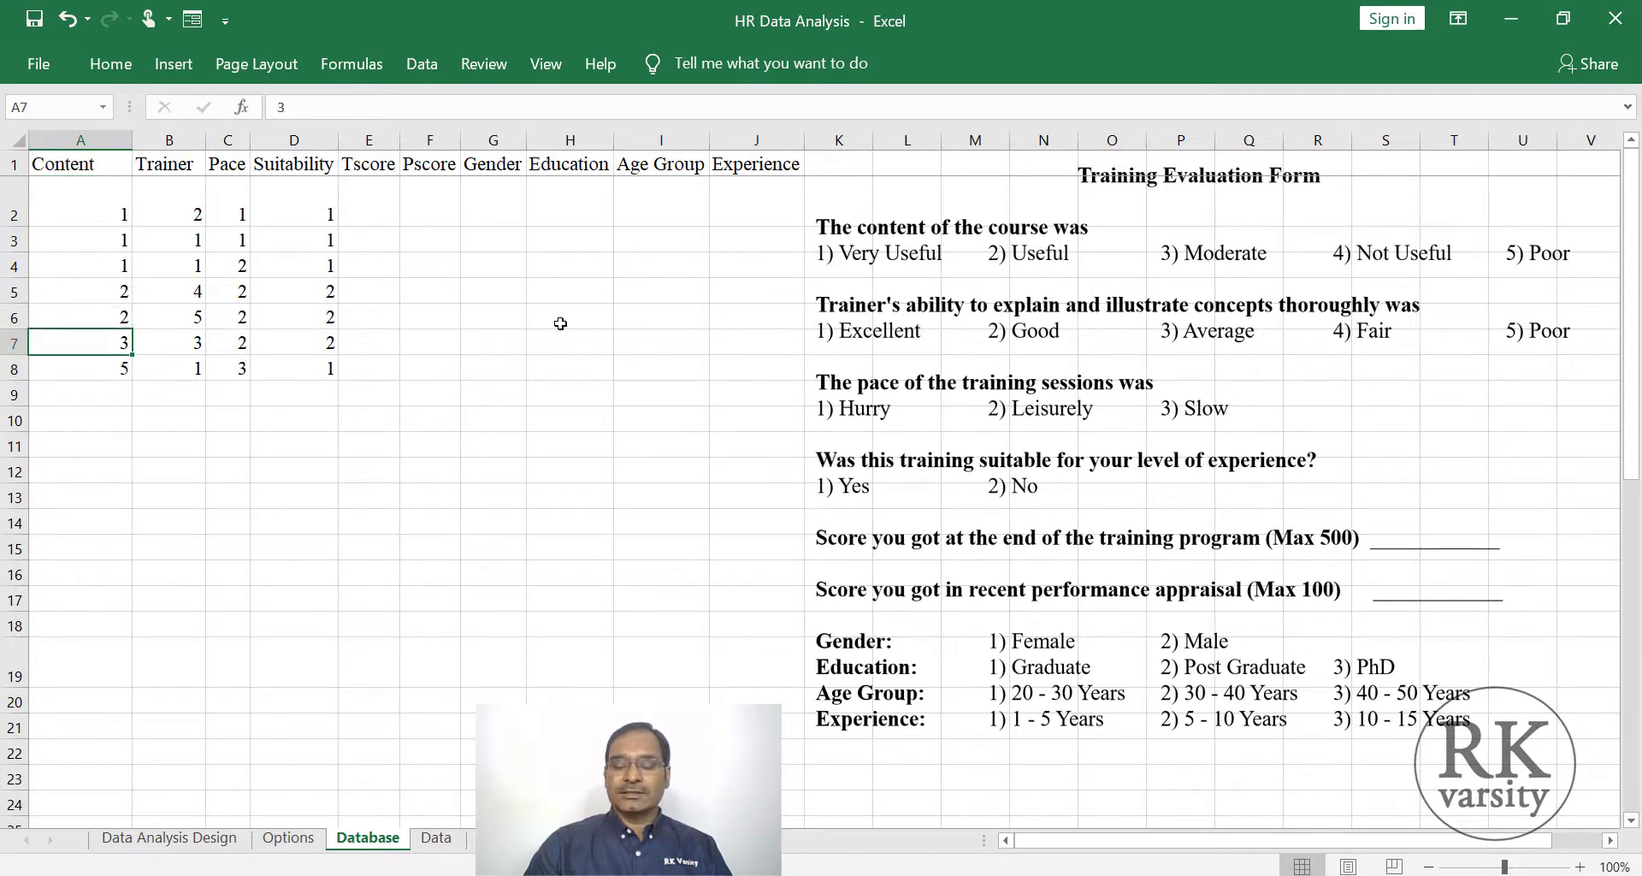
pyautogui.click(68, 364)
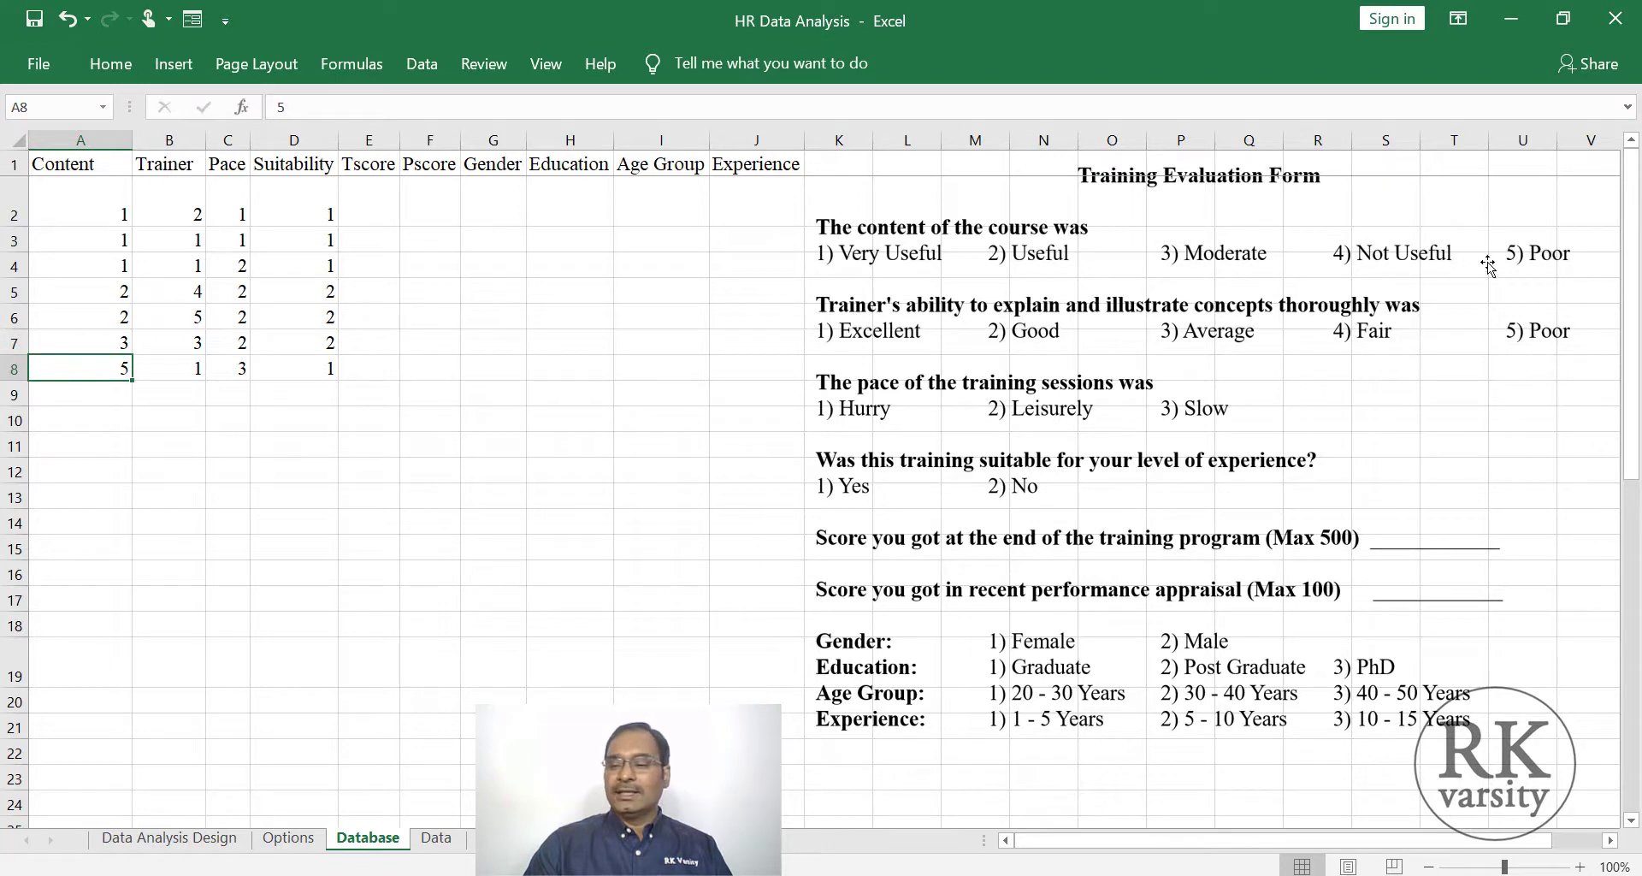
pyautogui.click(89, 210)
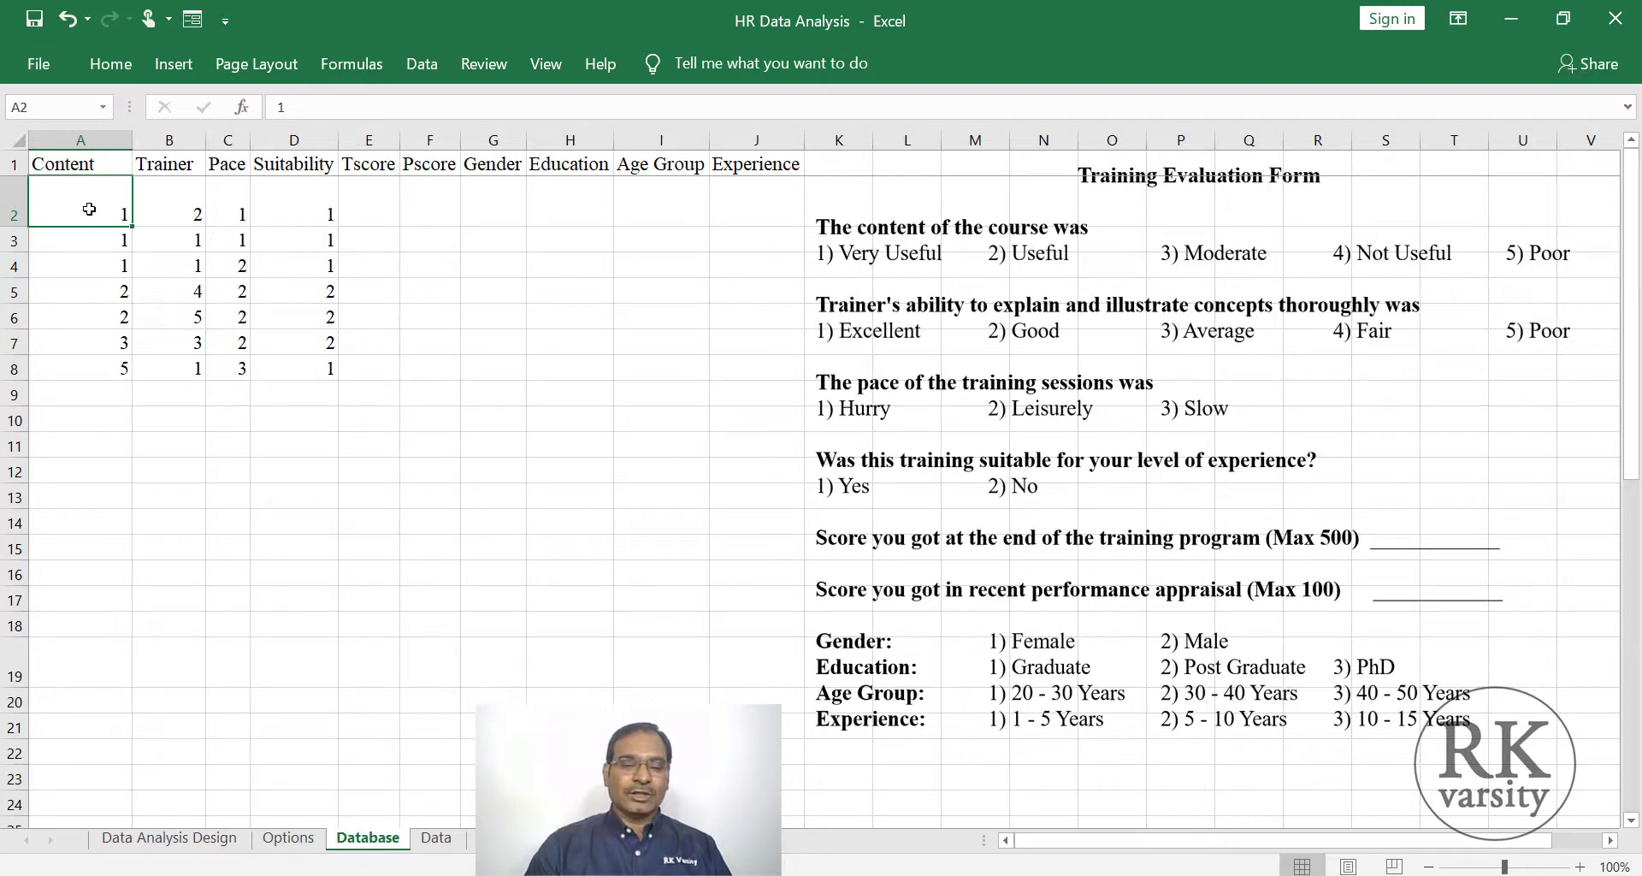
pyautogui.click(166, 211)
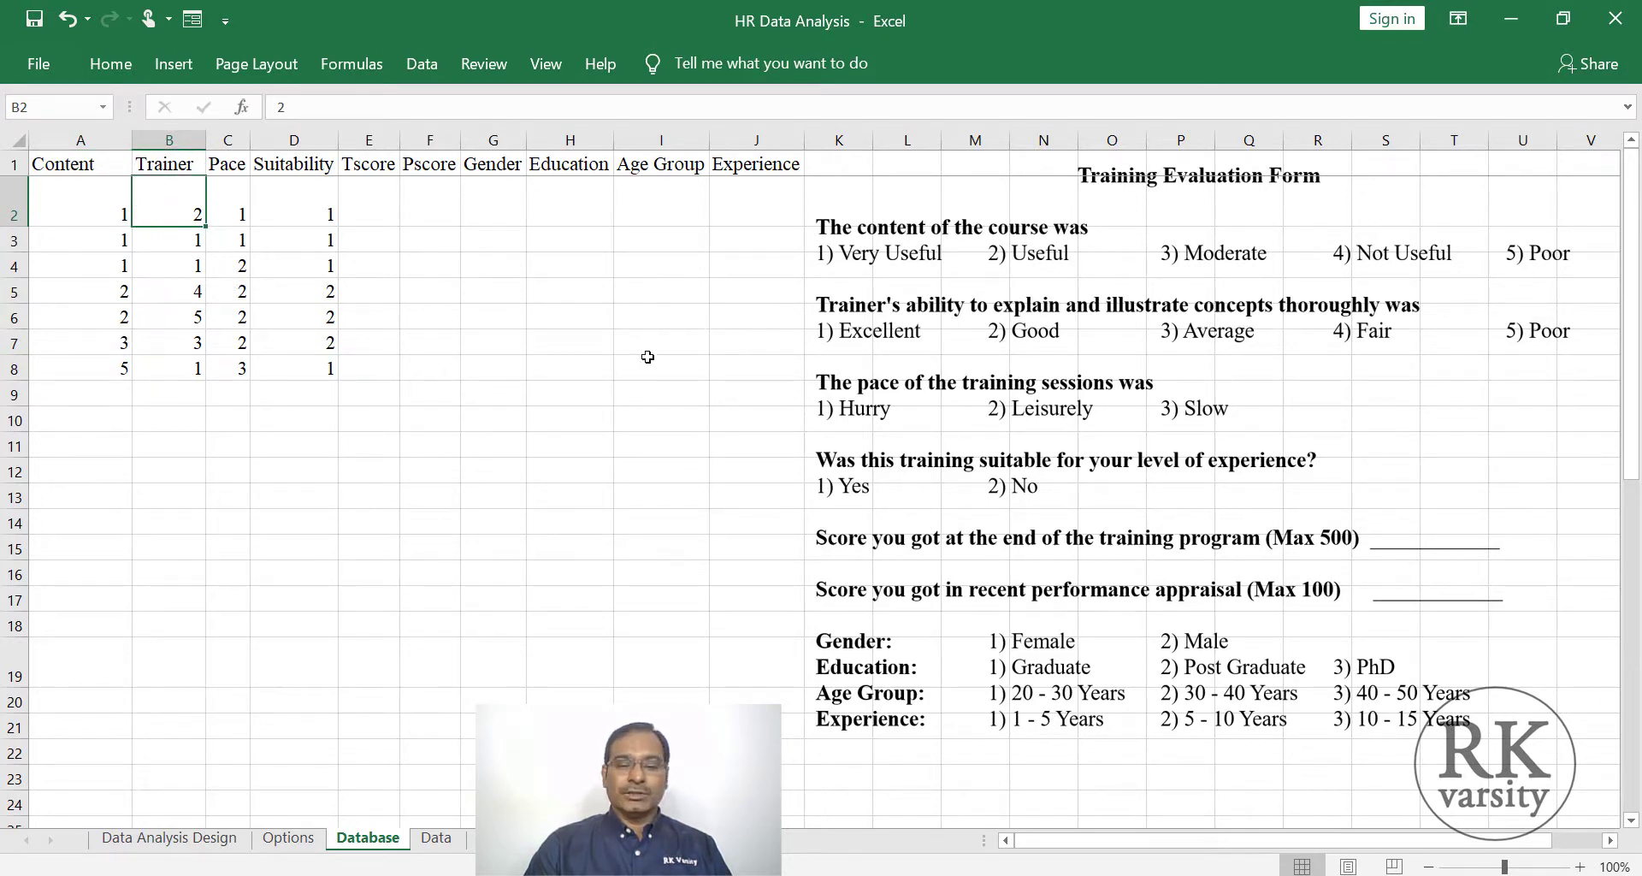
pyautogui.click(73, 216)
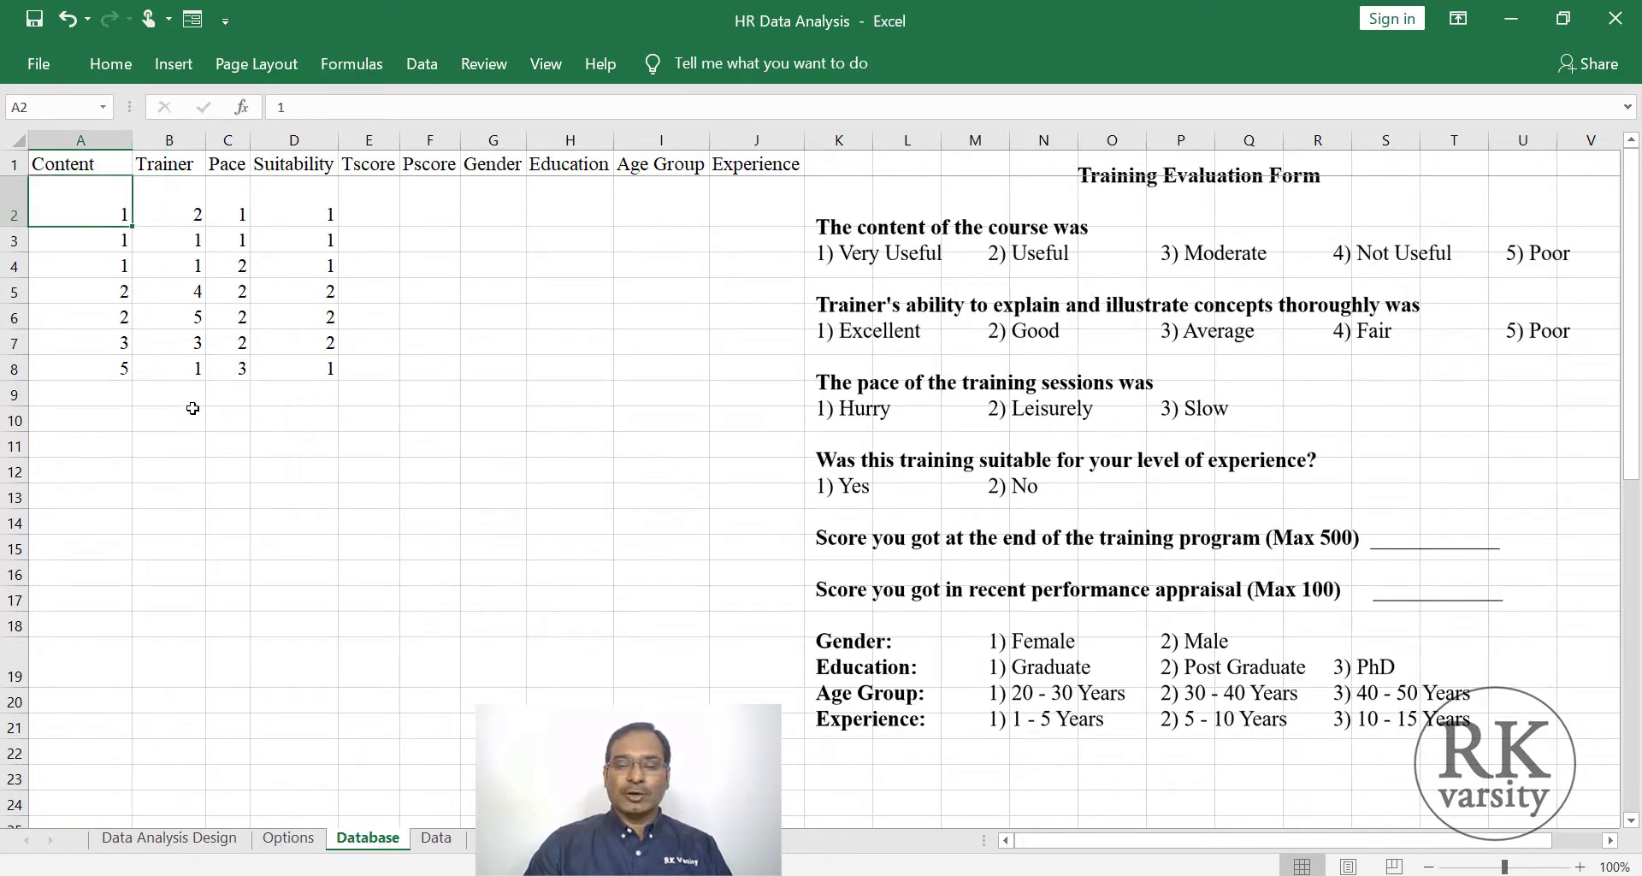
# Step: Replace every 1 in the Content column with "Very Useful"
pyautogui.click(93, 134)
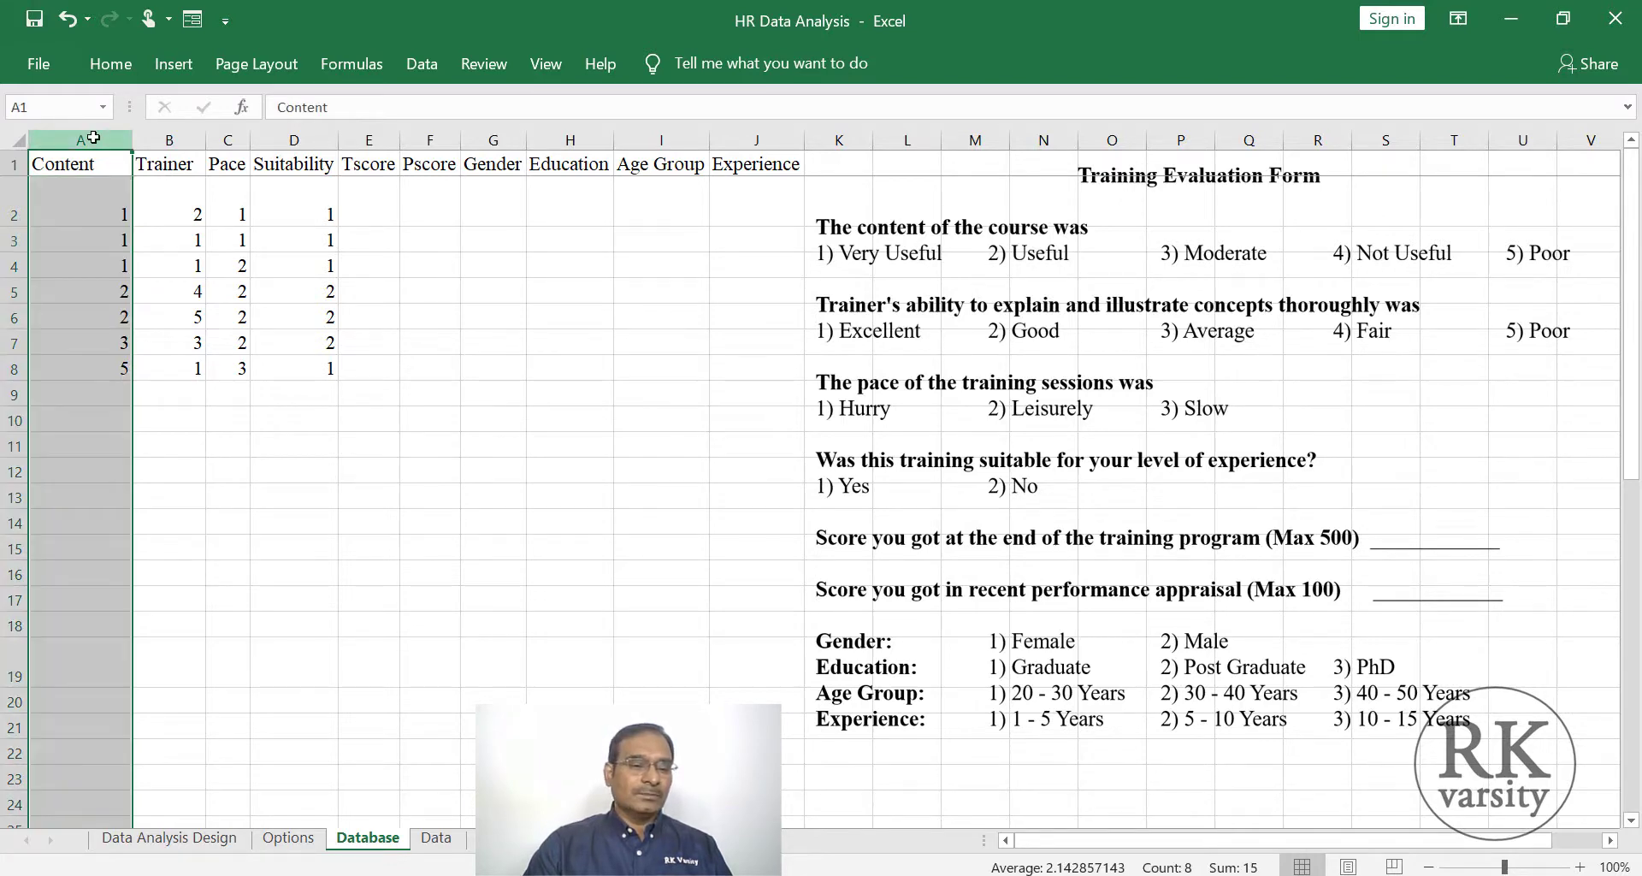
pyautogui.click(111, 70)
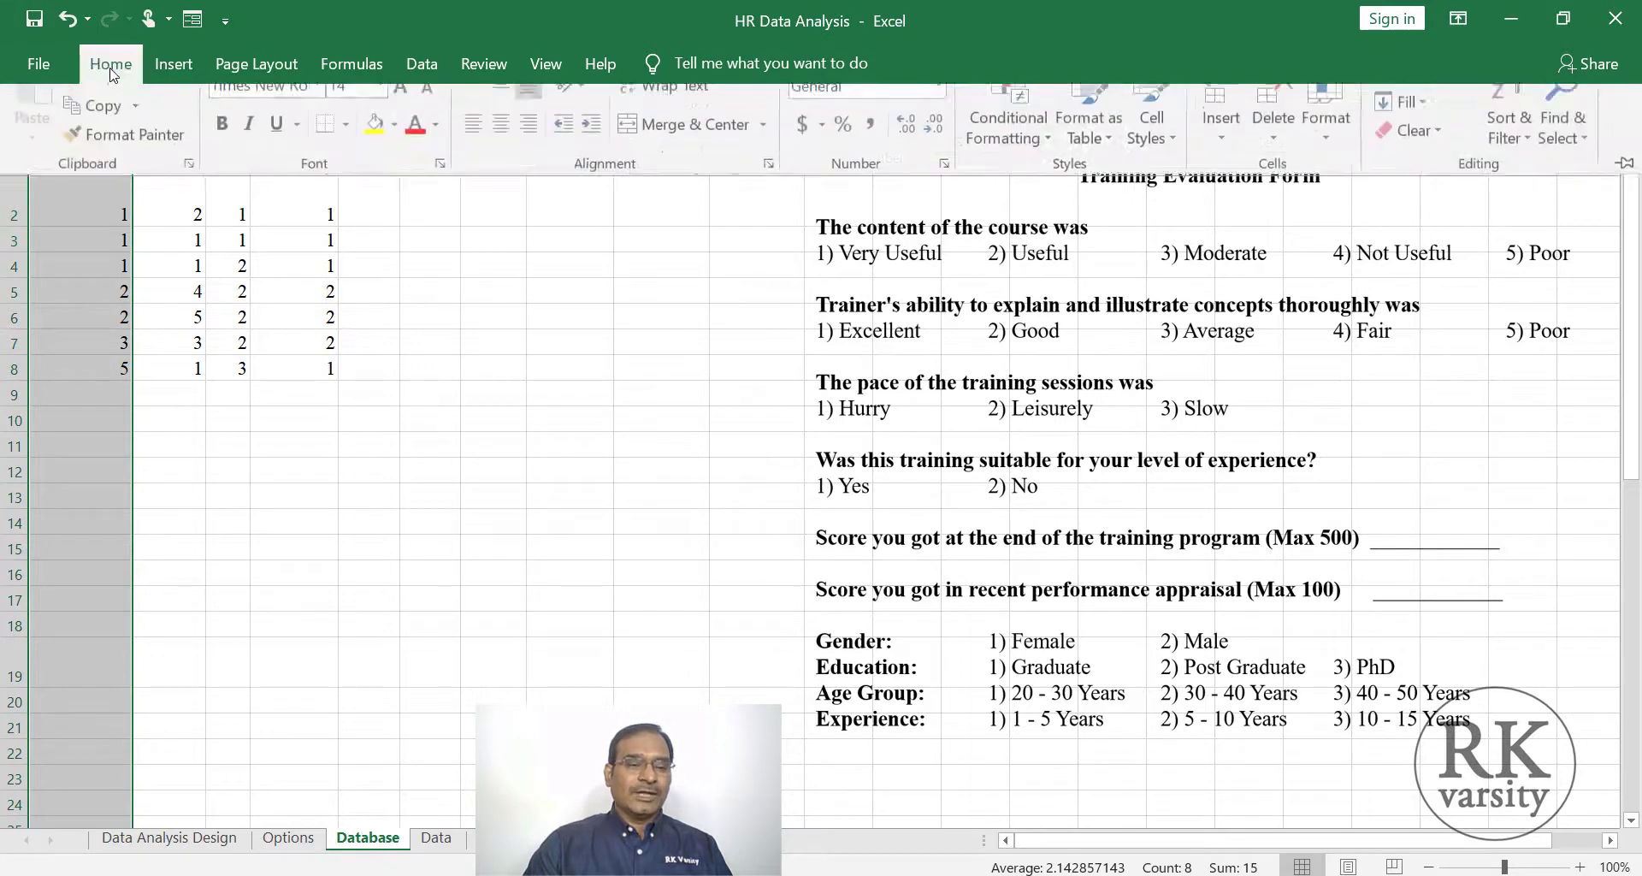
pyautogui.click(1563, 156)
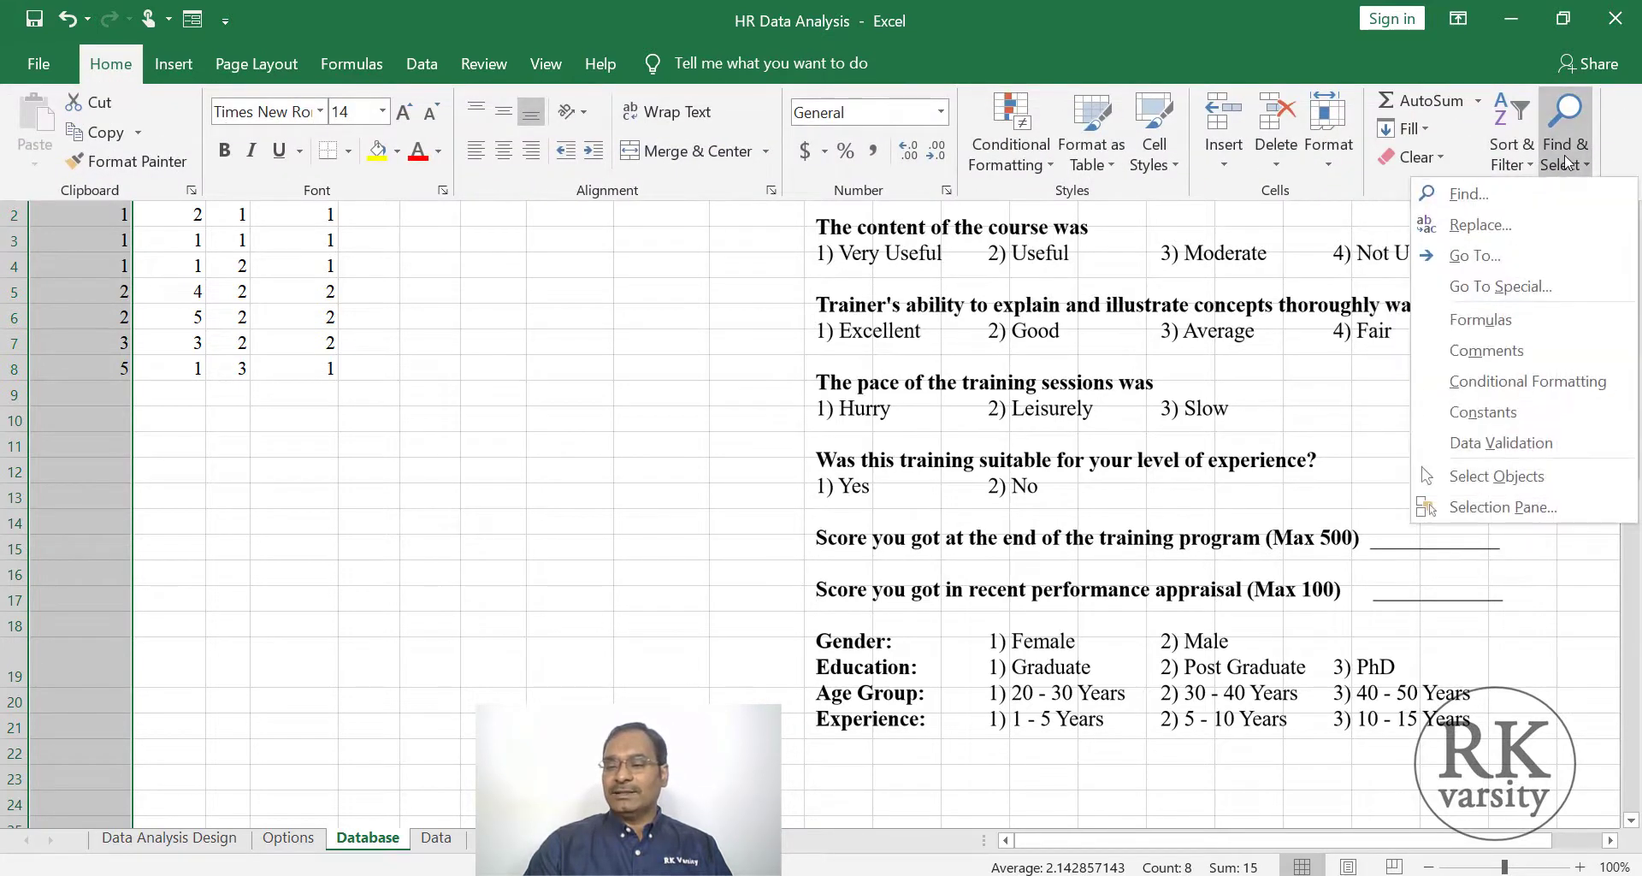
pyautogui.click(1541, 224)
pyautogui.moveTo(670, 339); pyautogui.dragTo(855, 419)
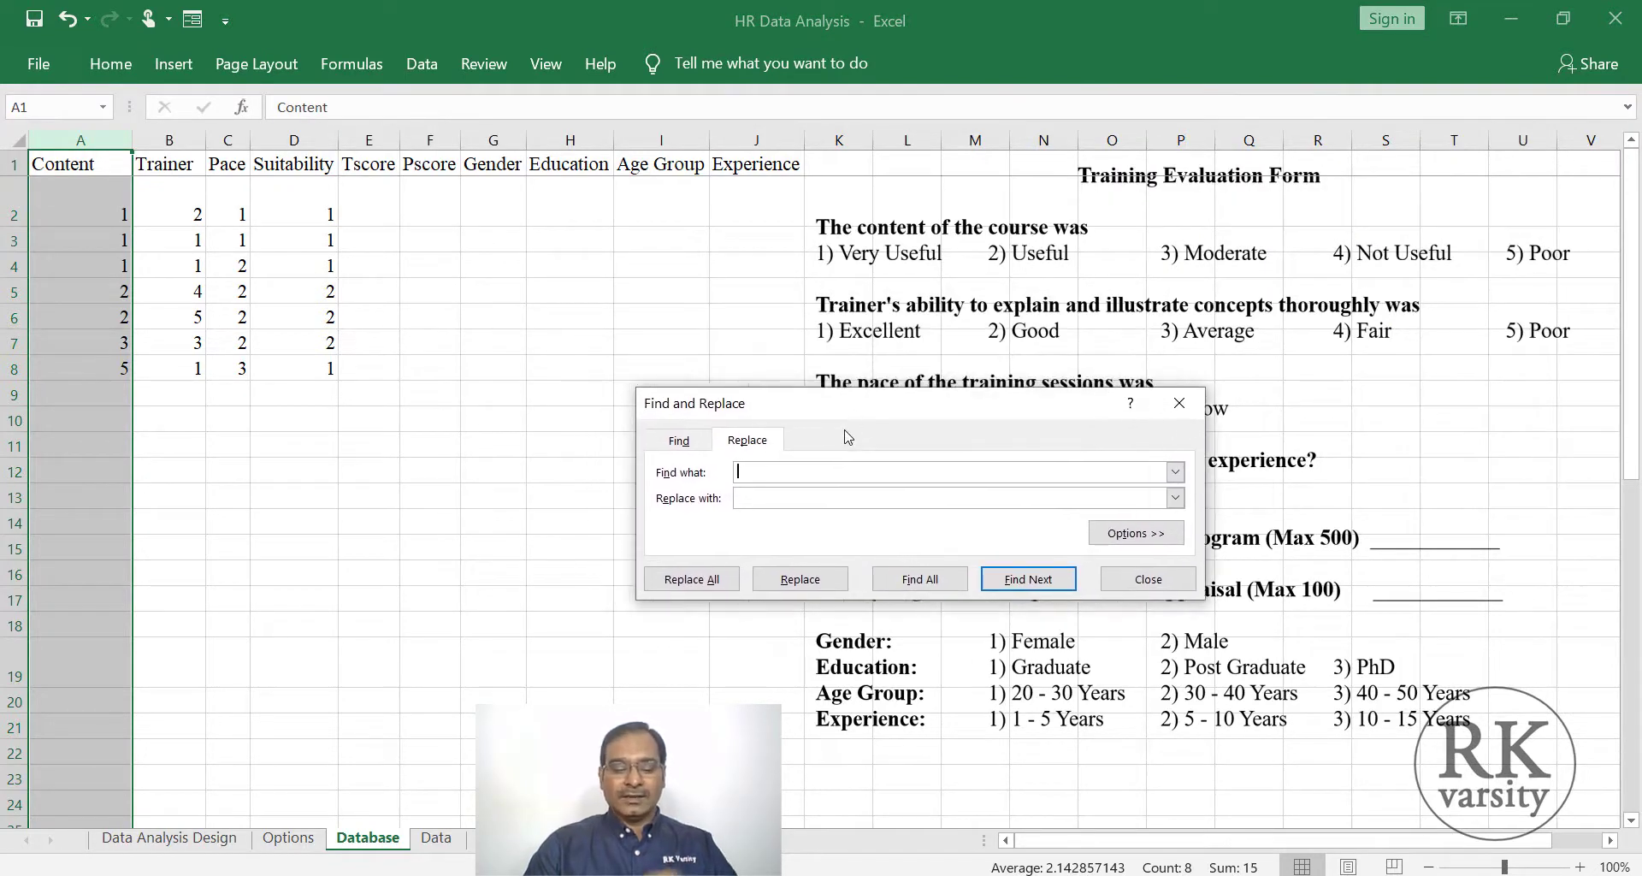
pyautogui.write('1')
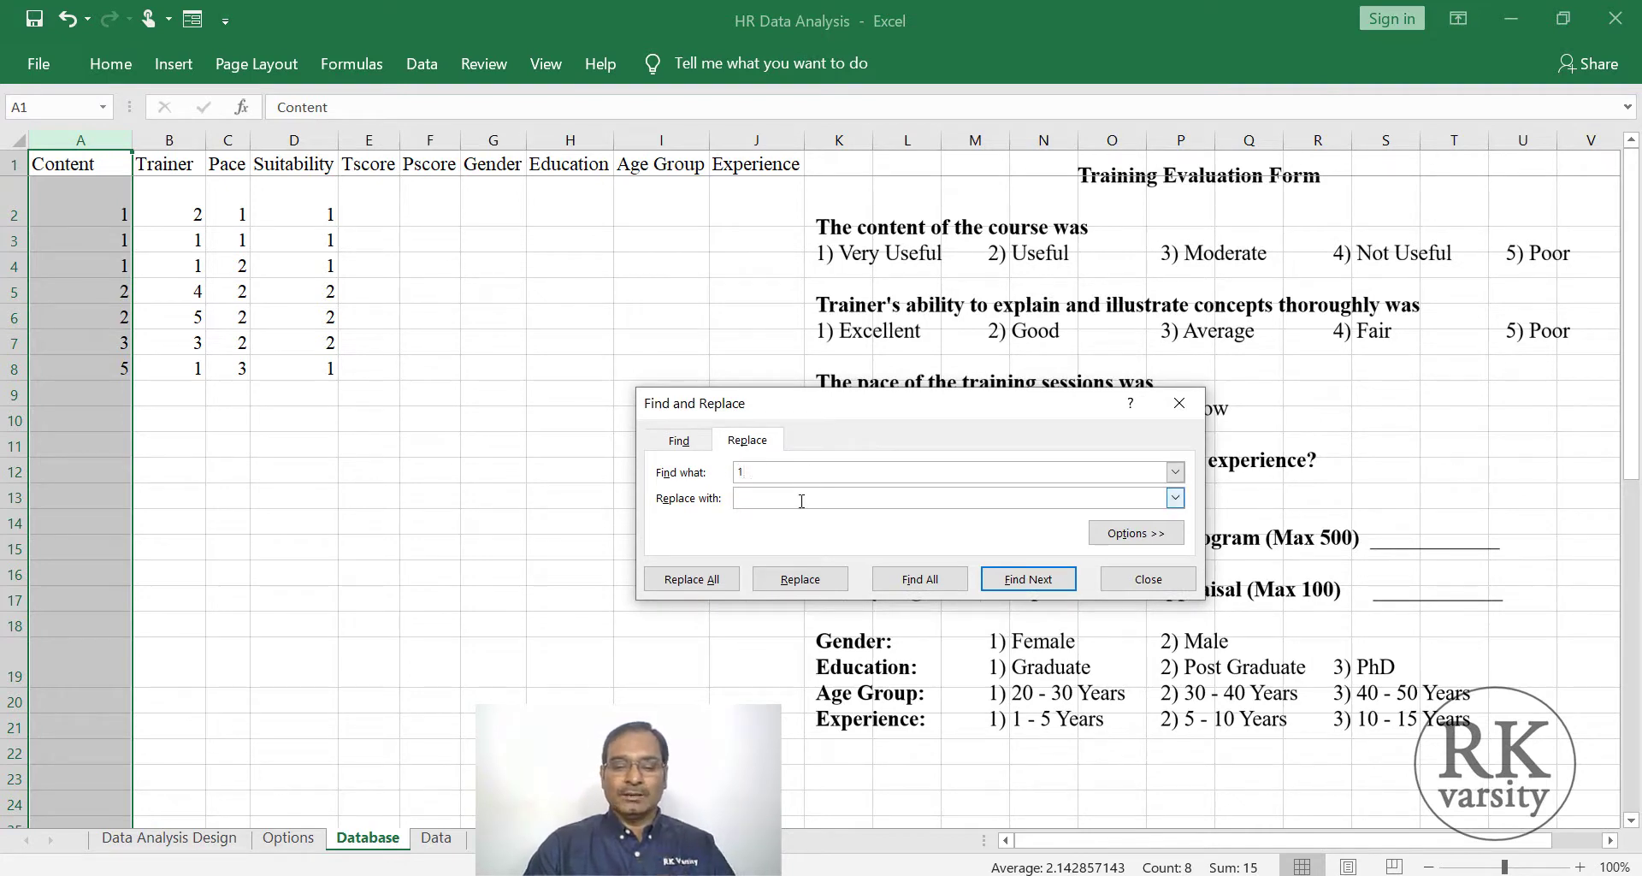
pyautogui.click(801, 500)
pyautogui.write('Very Useful')
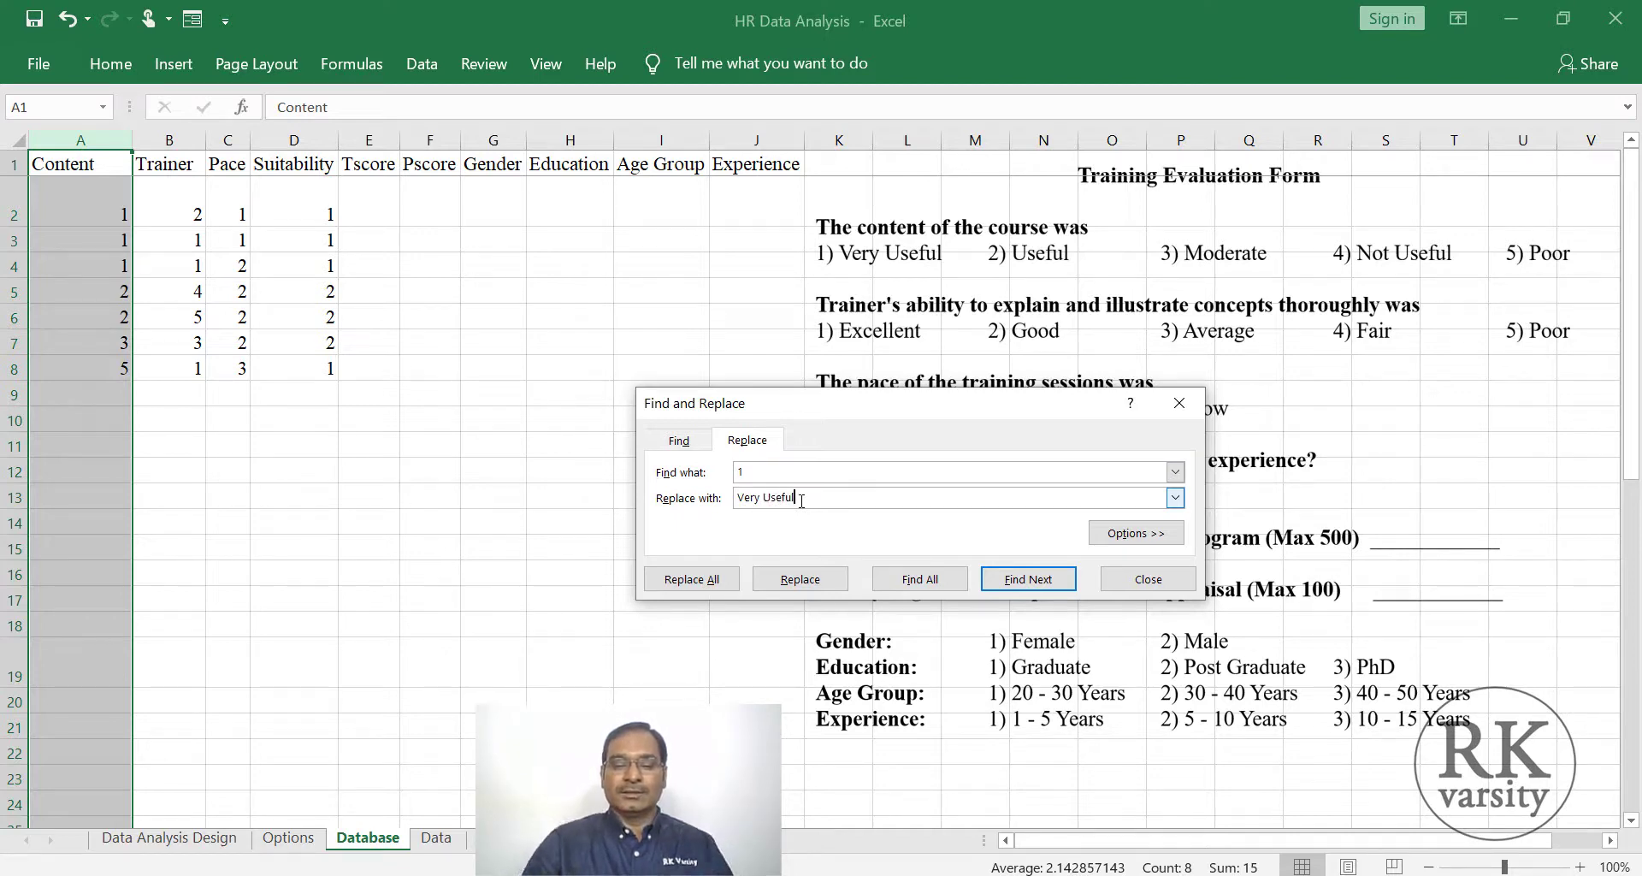
pyautogui.click(695, 582)
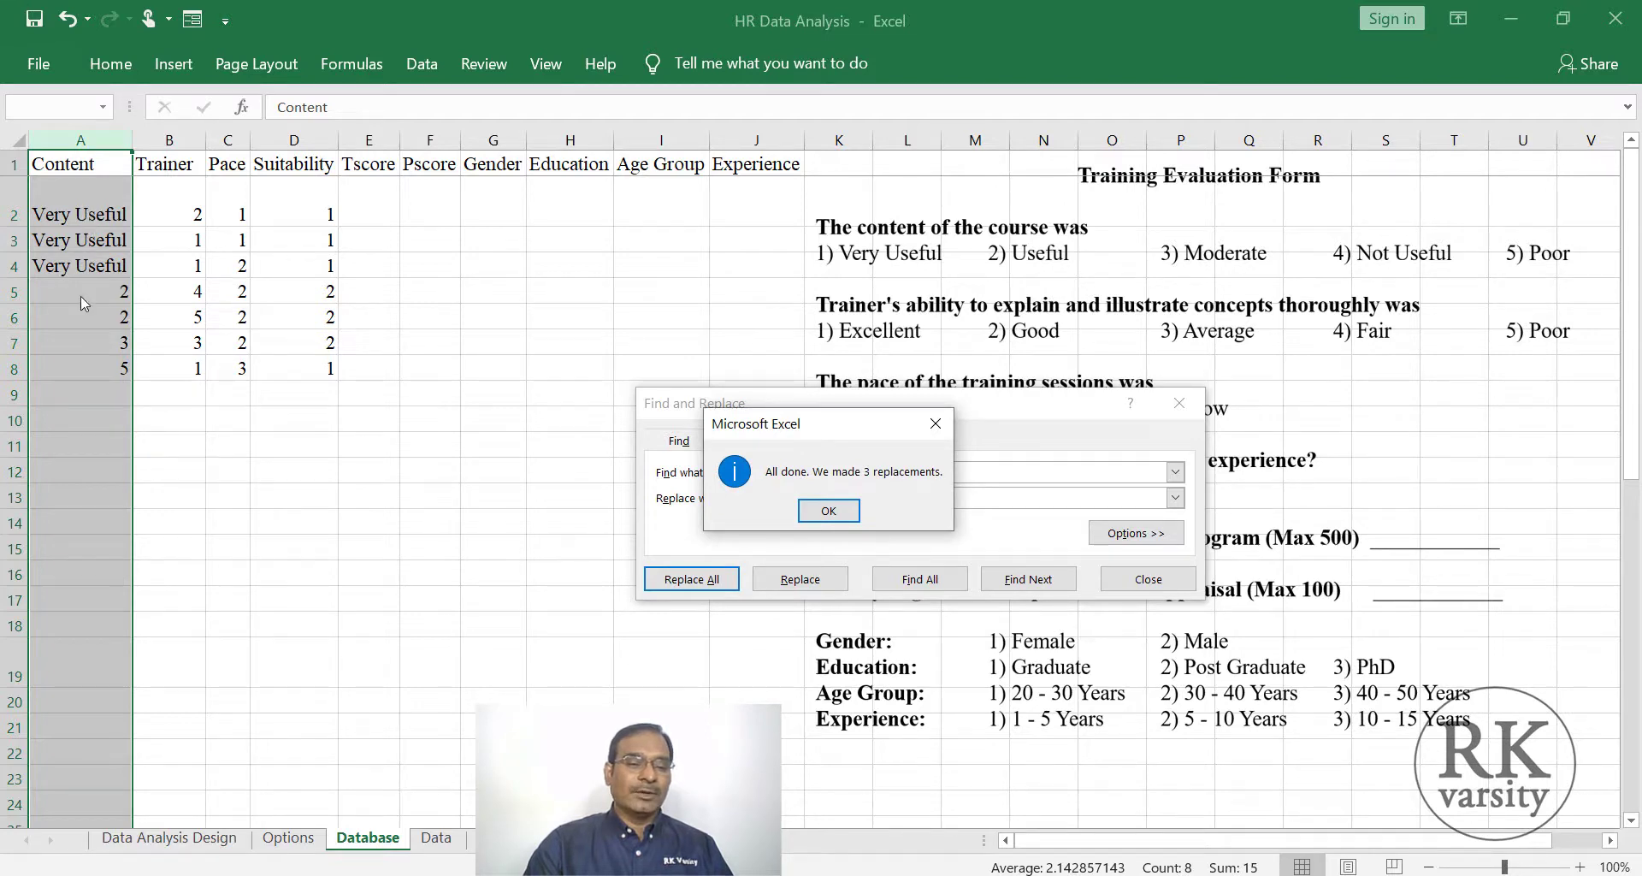
pyautogui.click(828, 510)
# Step: Replace all occurrences of 2 in the Content column with "Useful"
pyautogui.doubleClick(729, 473)
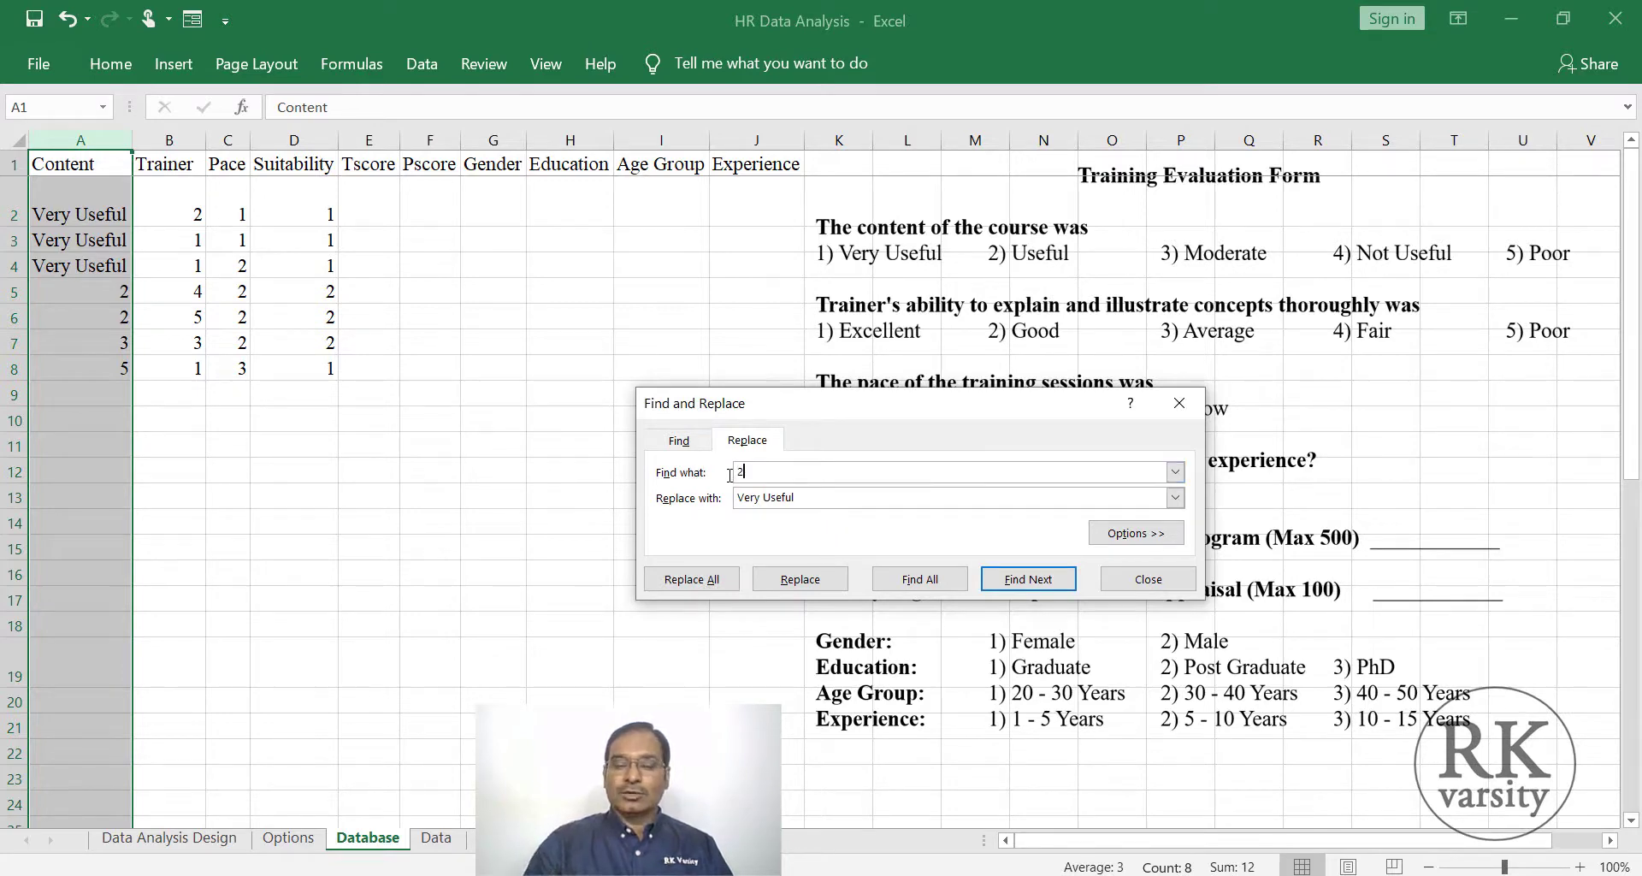
pyautogui.press('Tab')
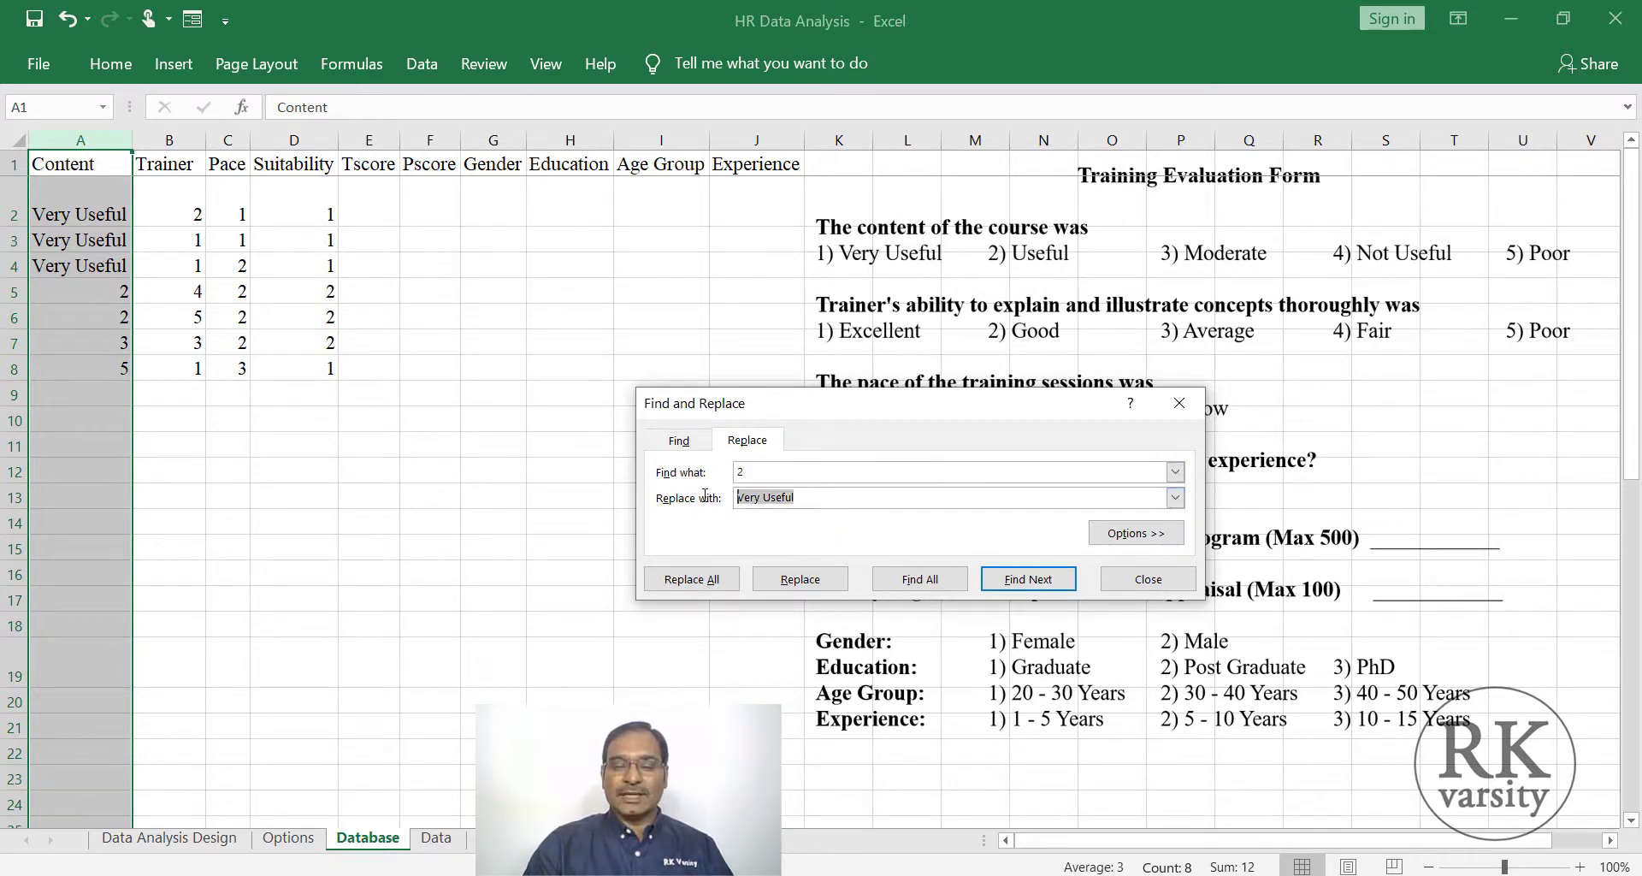
pyautogui.write('Useful')
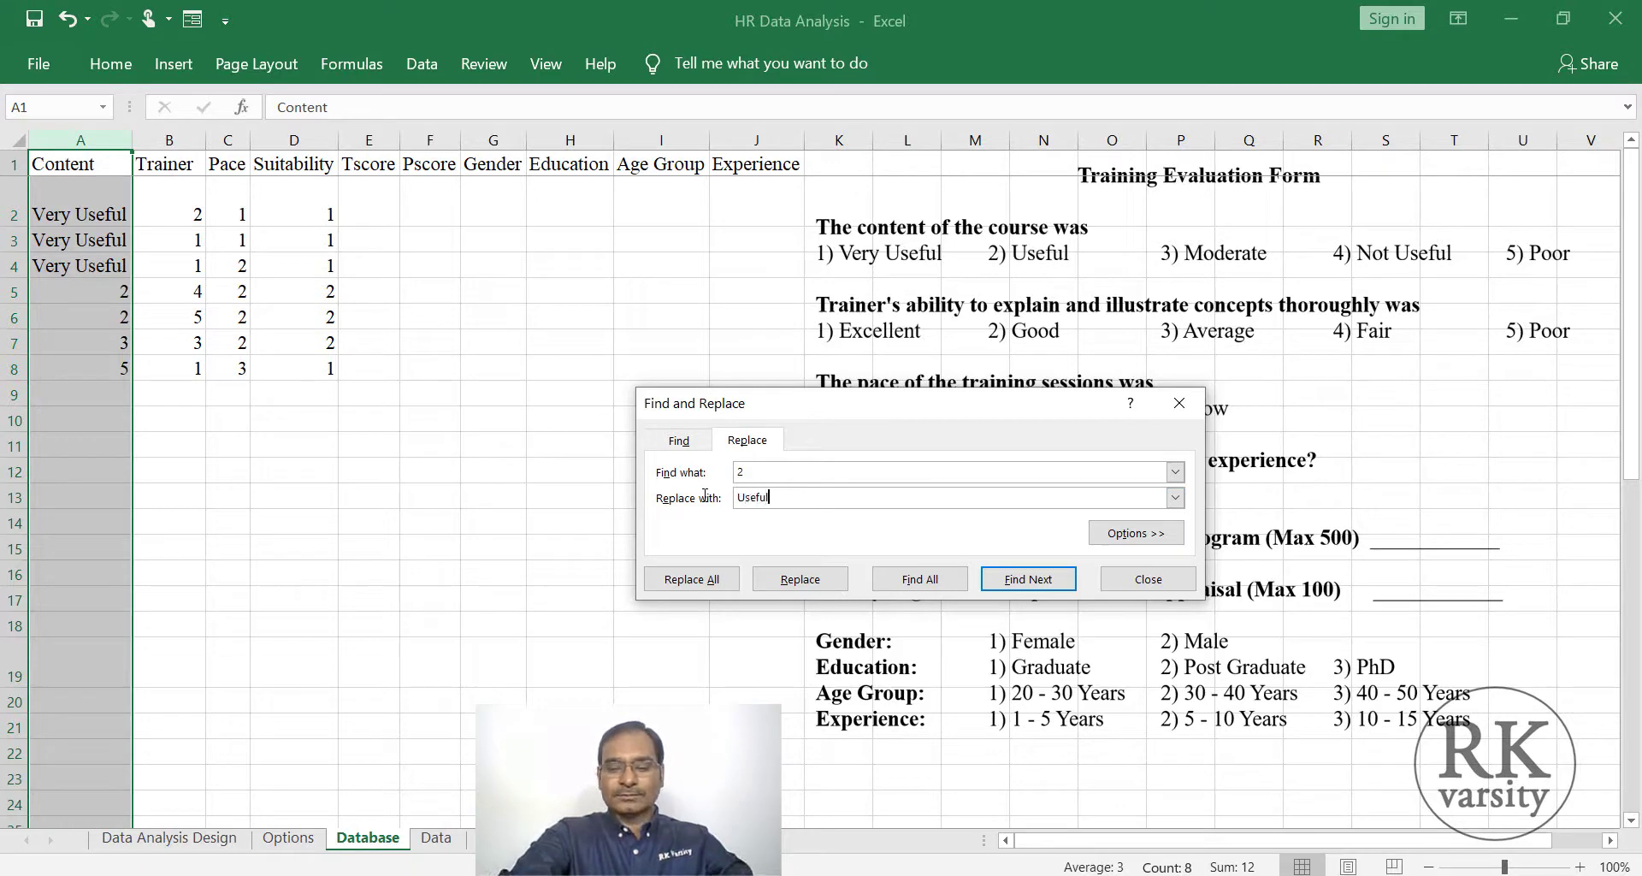
pyautogui.click(695, 581)
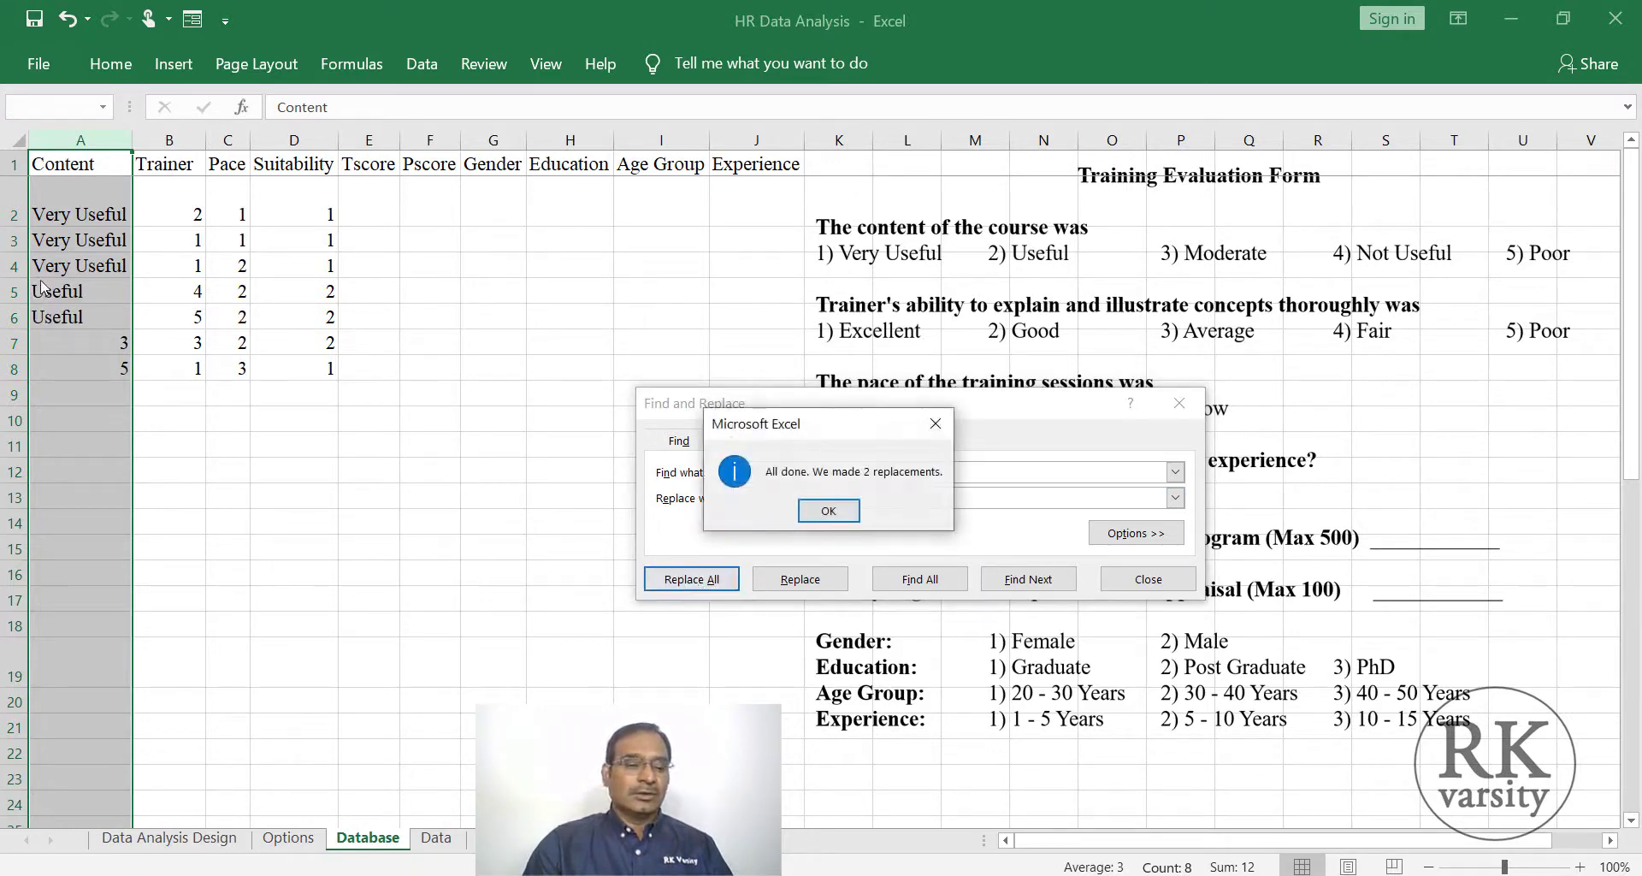
pyautogui.click(827, 510)
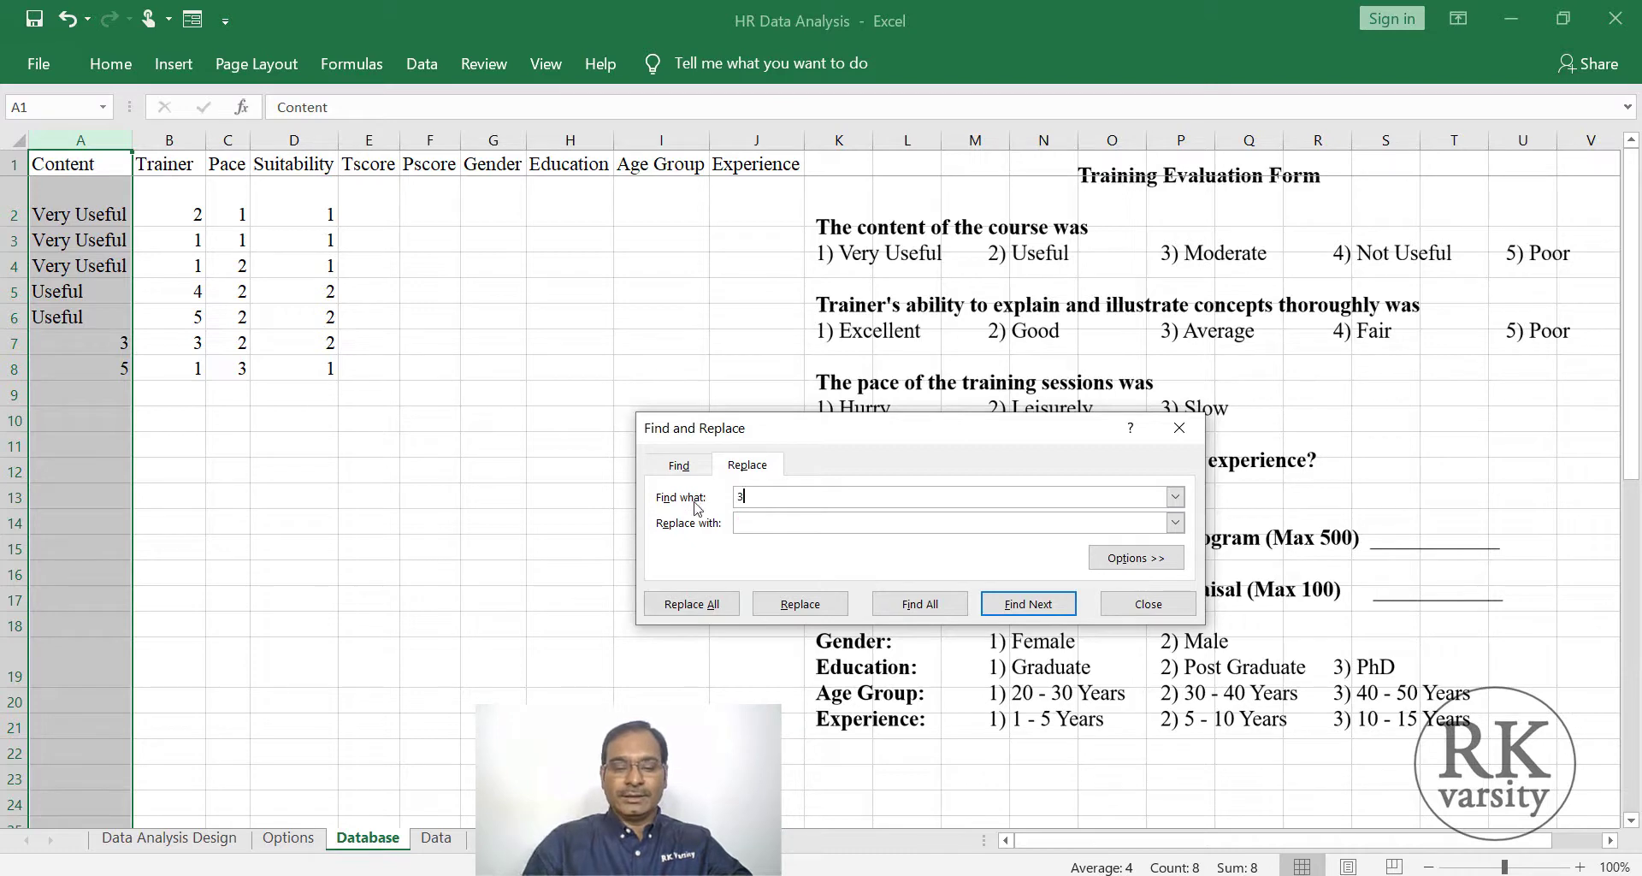
# Step: Replace all occurrences of 3 in the Content column with "Moderate"
pyautogui.click(746, 522)
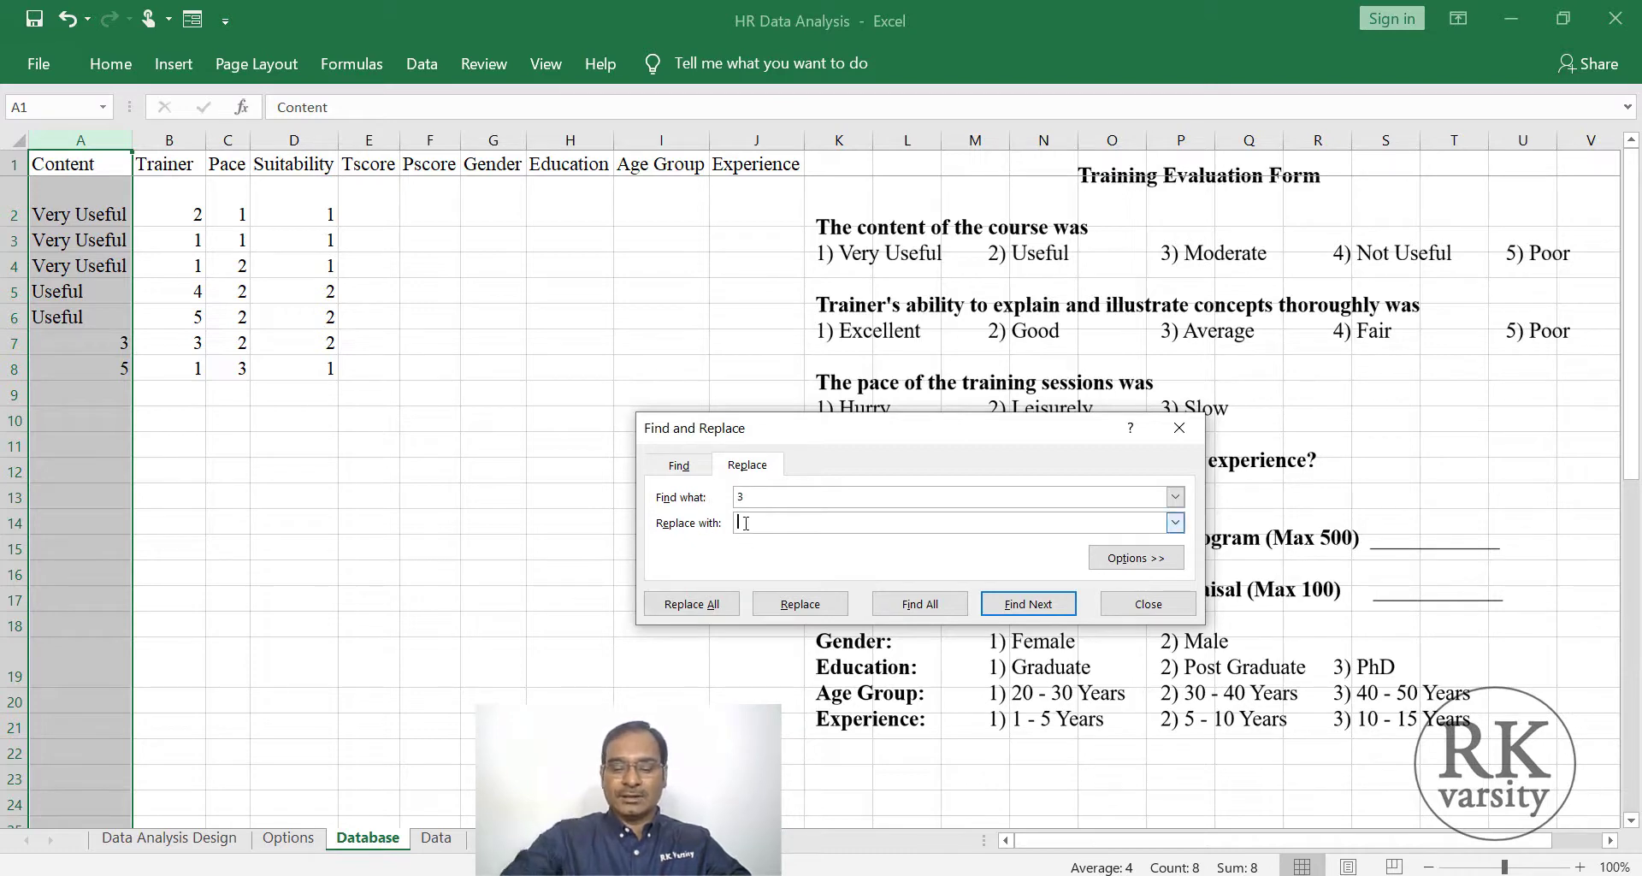
pyautogui.write('Moderate')
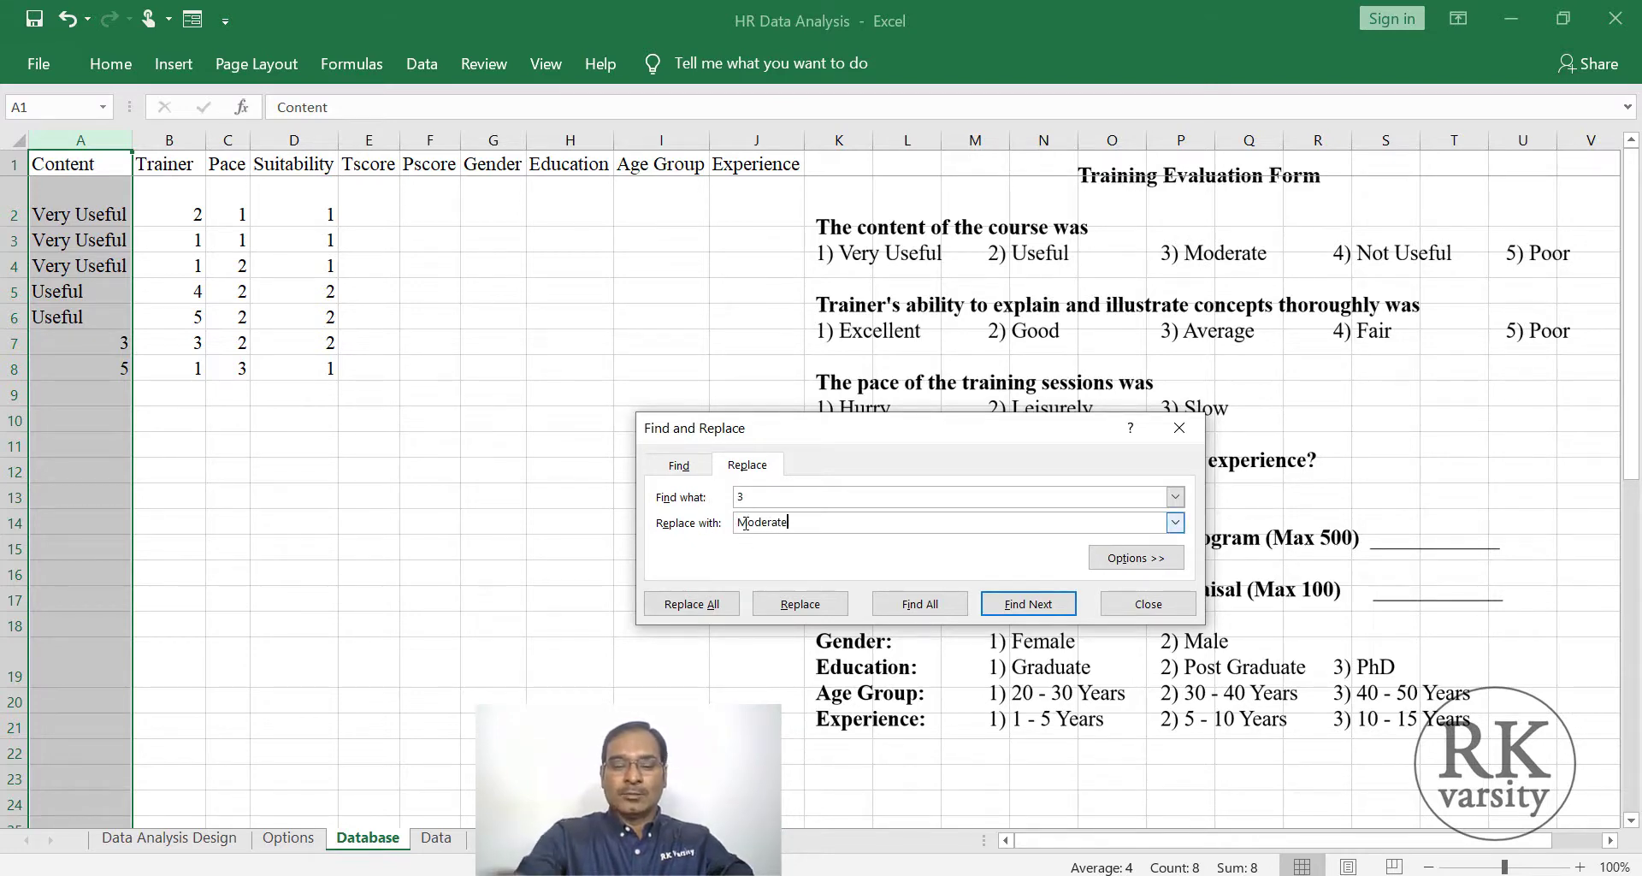
pyautogui.click(704, 605)
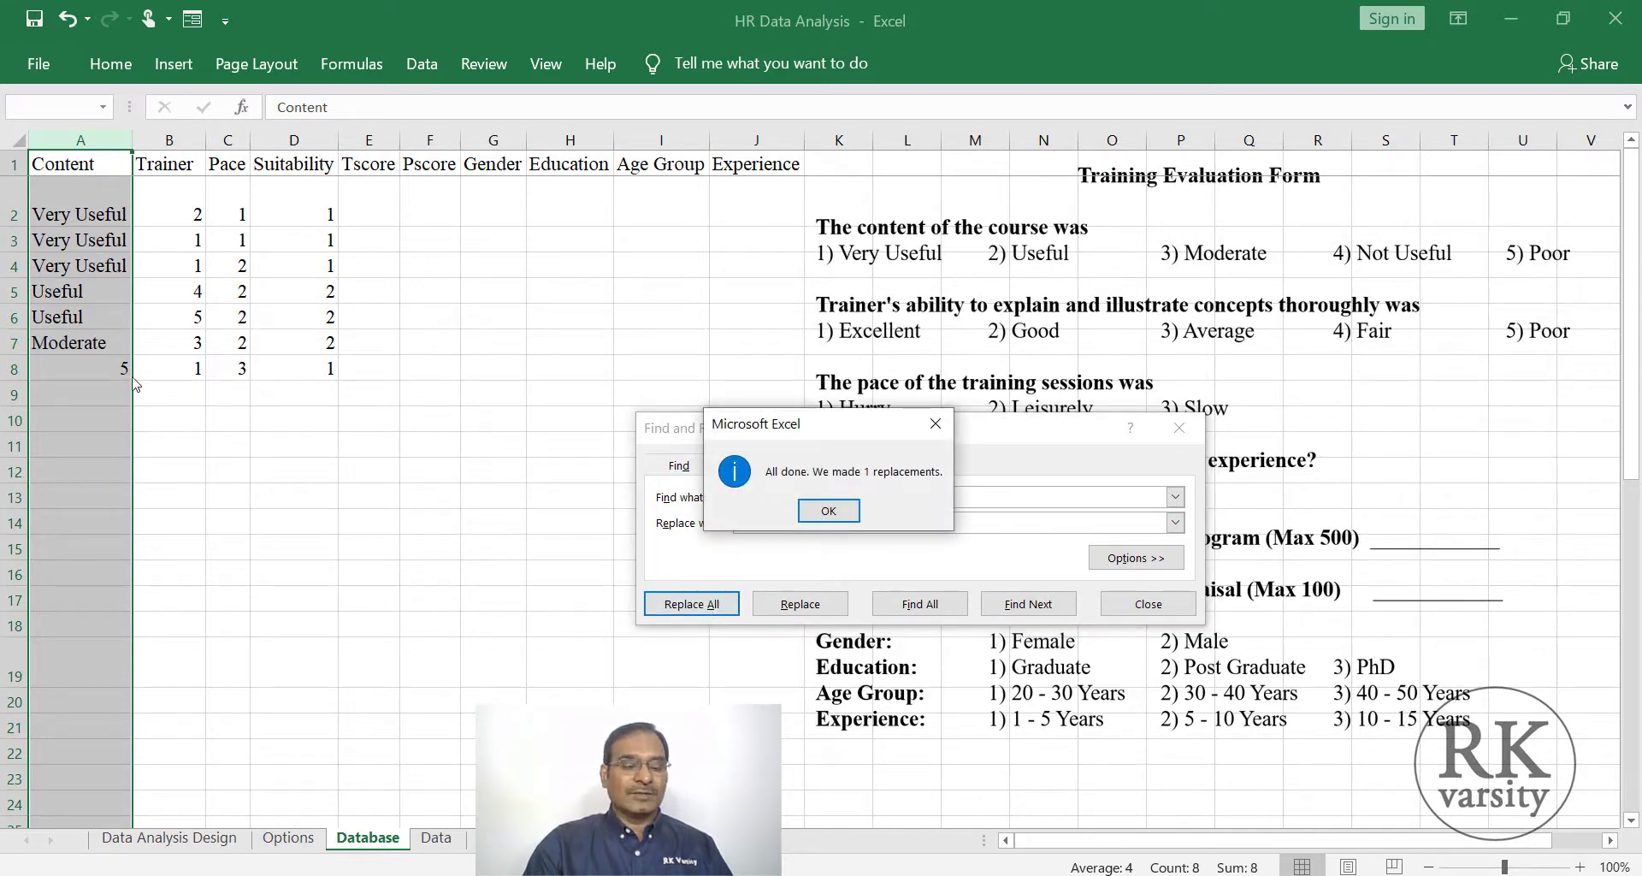
pyautogui.click(829, 510)
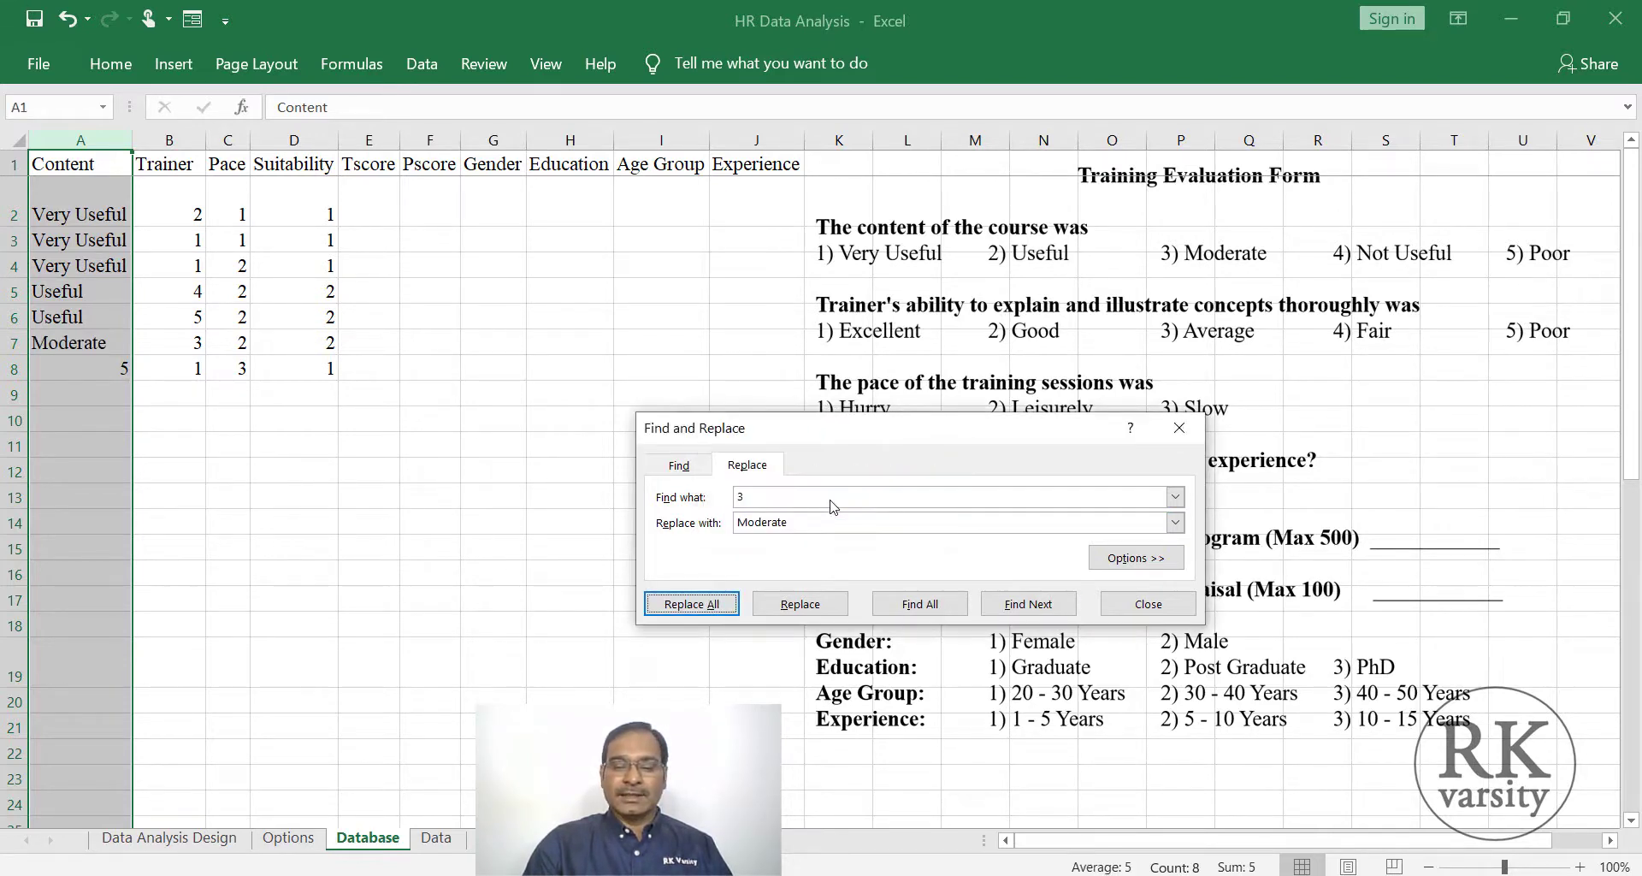
# Step: Try to replace all occurrences of 4 in the Content column with "Not Useful"
pyautogui.doubleClick(743, 494)
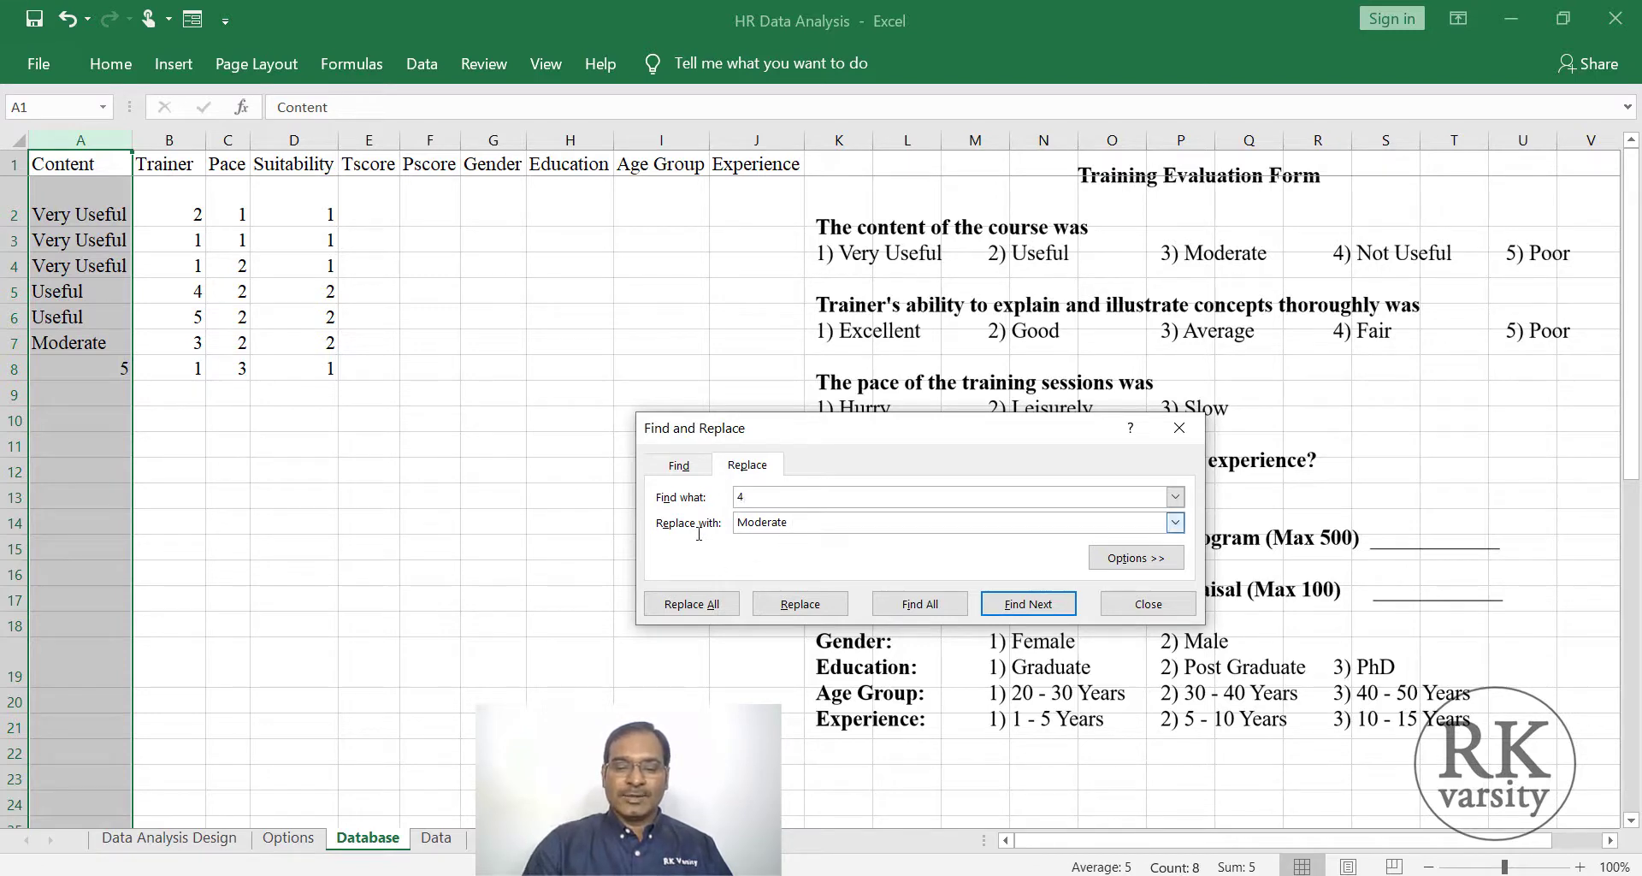
pyautogui.moveTo(804, 523); pyautogui.dragTo(685, 514)
pyautogui.write('Not Use')
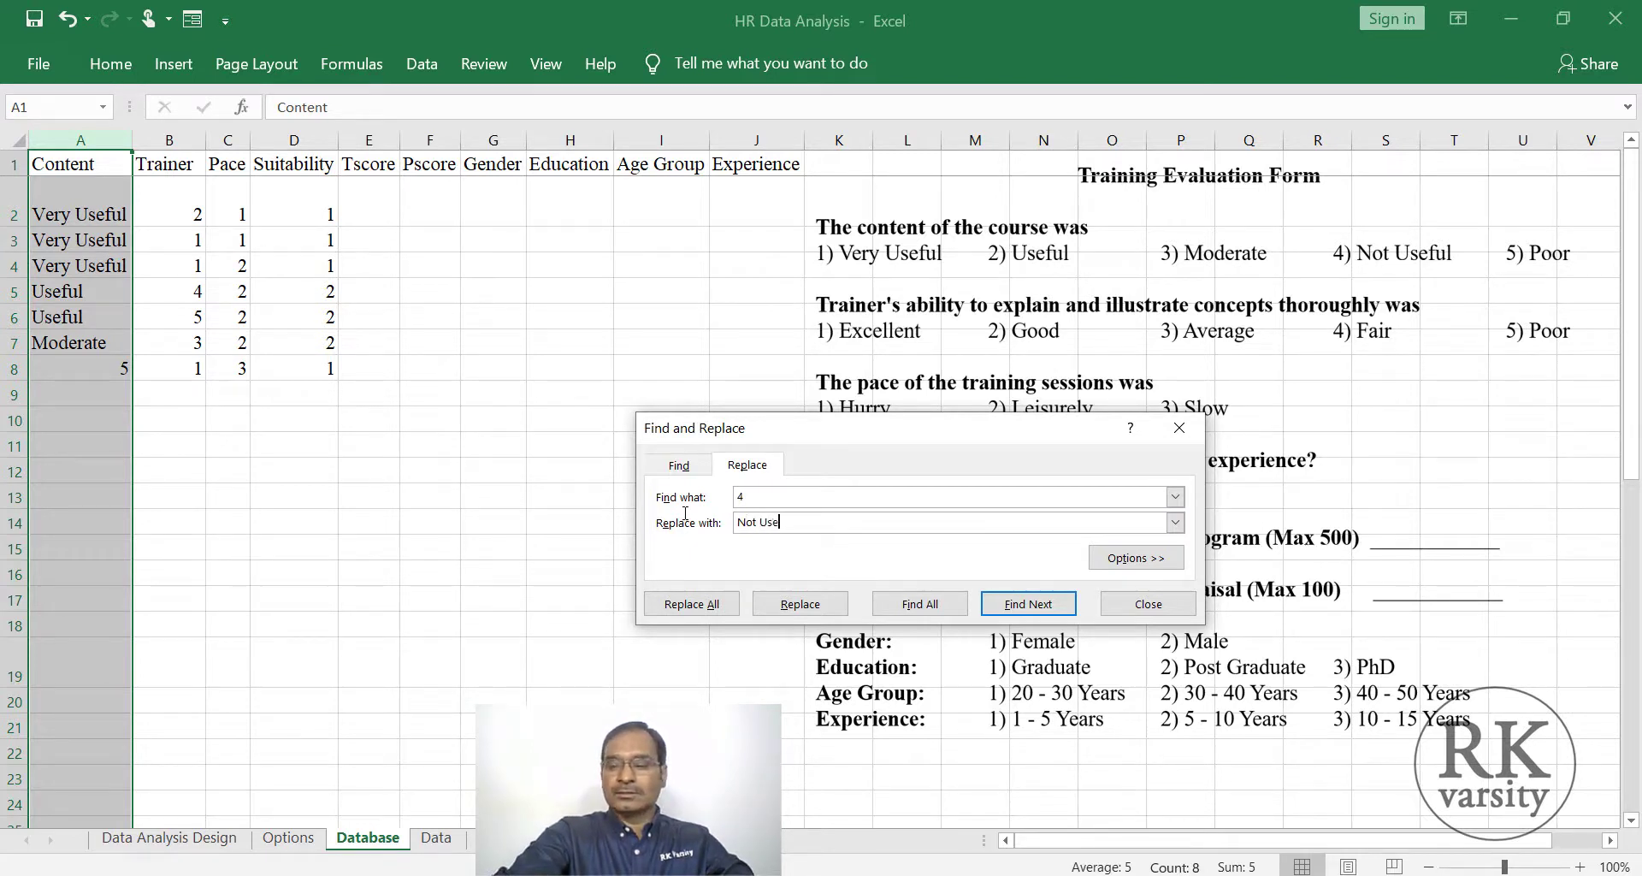
pyautogui.write('ful')
pyautogui.click(696, 604)
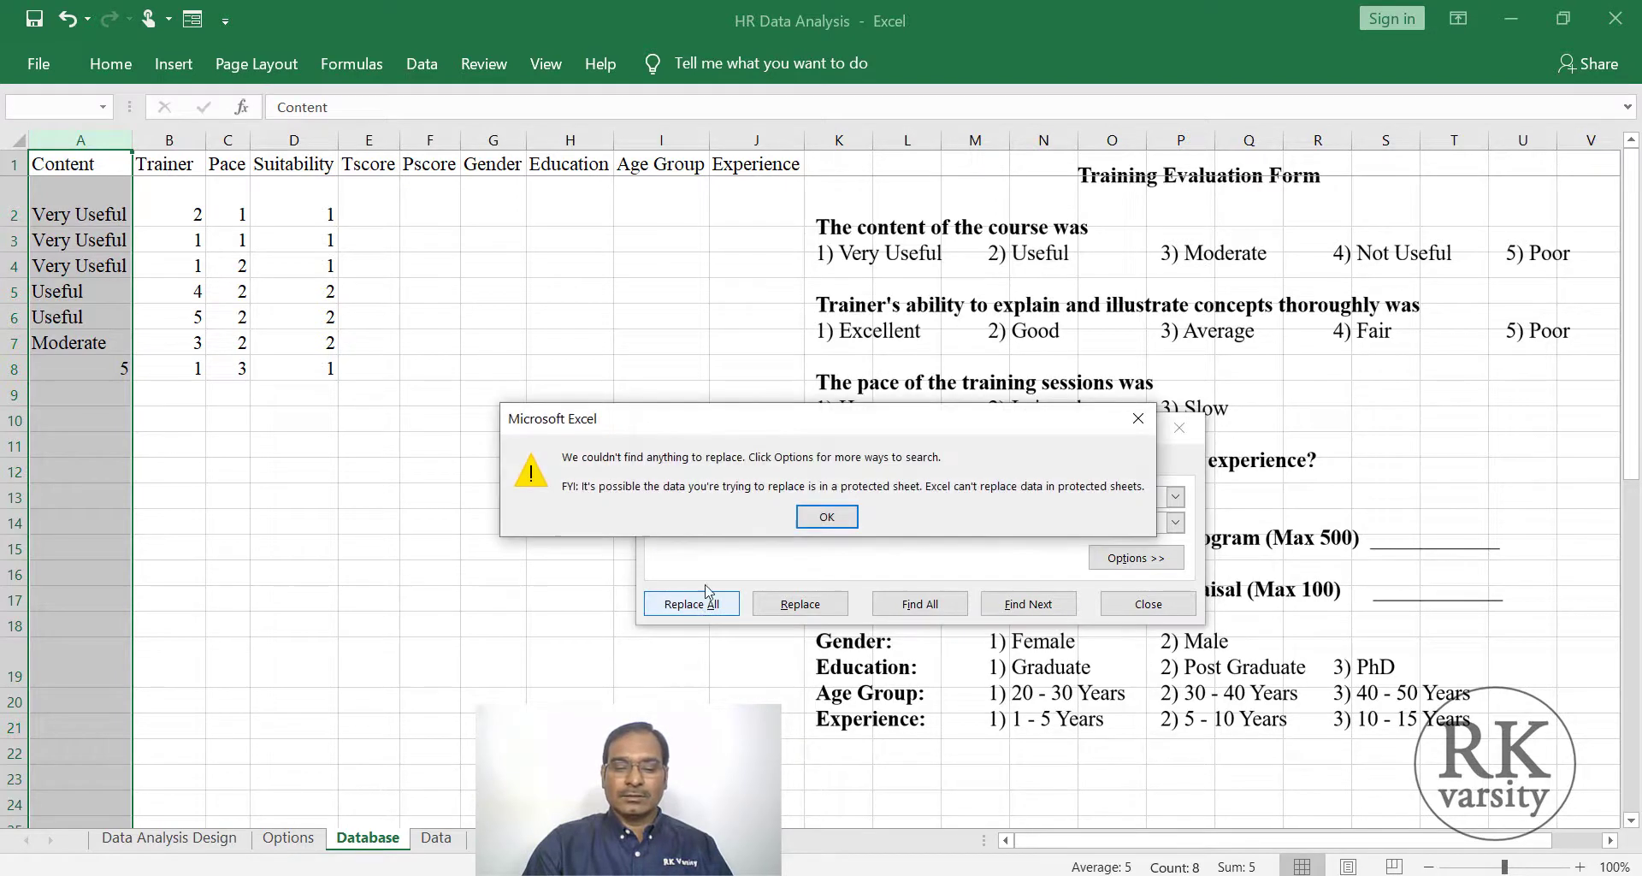
pyautogui.click(835, 519)
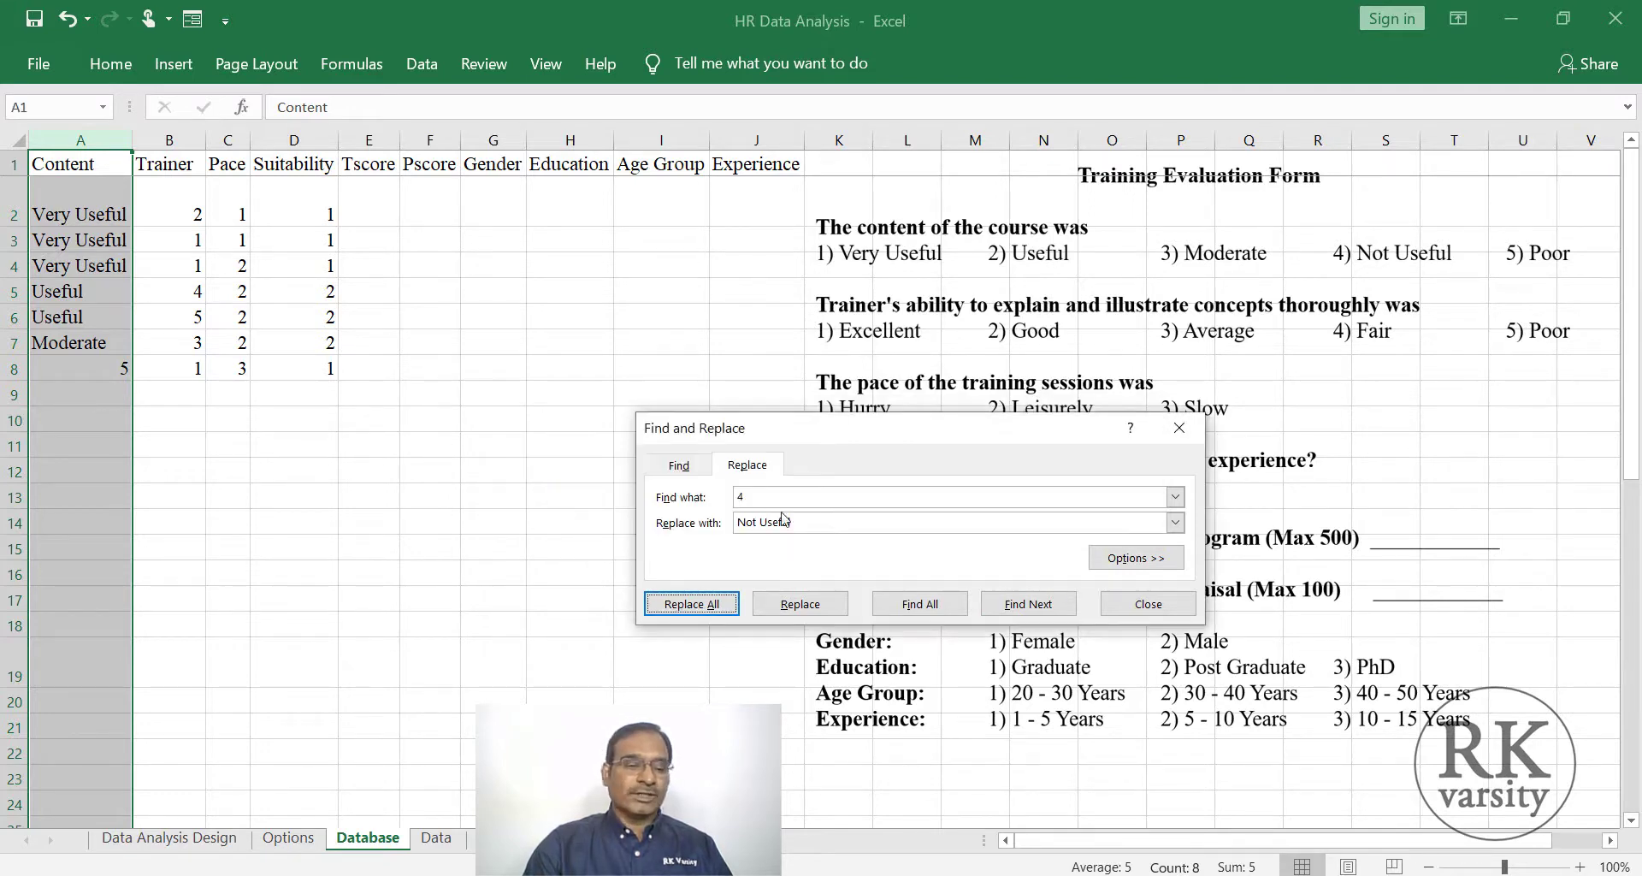
# Step: Replace all occurrences of 5 in the Content column with "Poor" and close Find and Replace
pyautogui.doubleClick(749, 499)
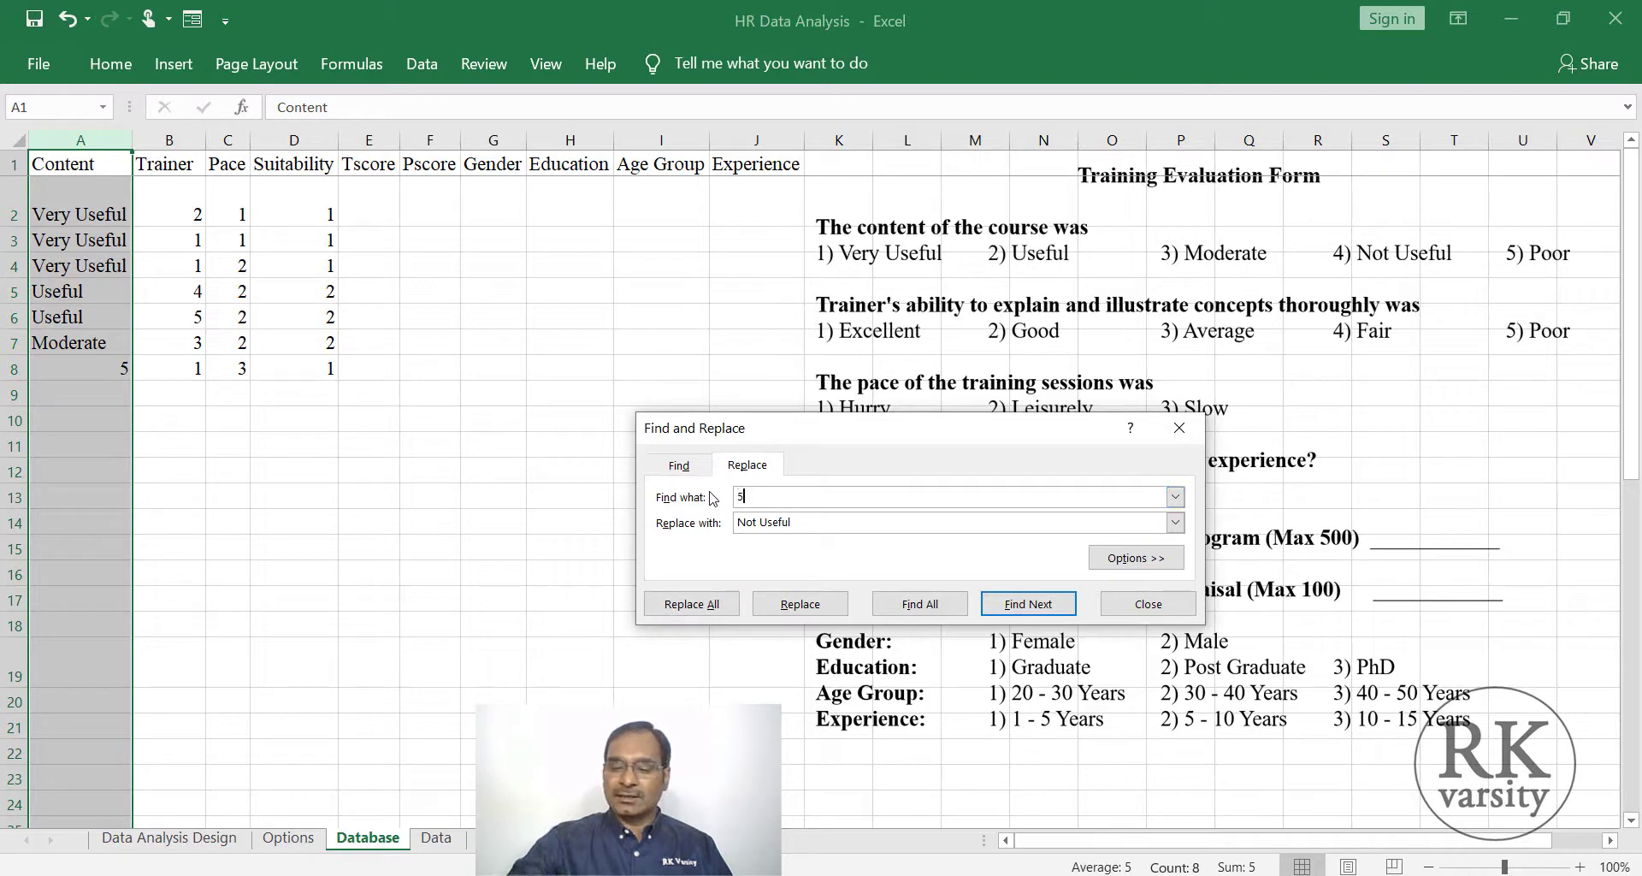
pyautogui.press('Tab')
pyautogui.write('Poor')
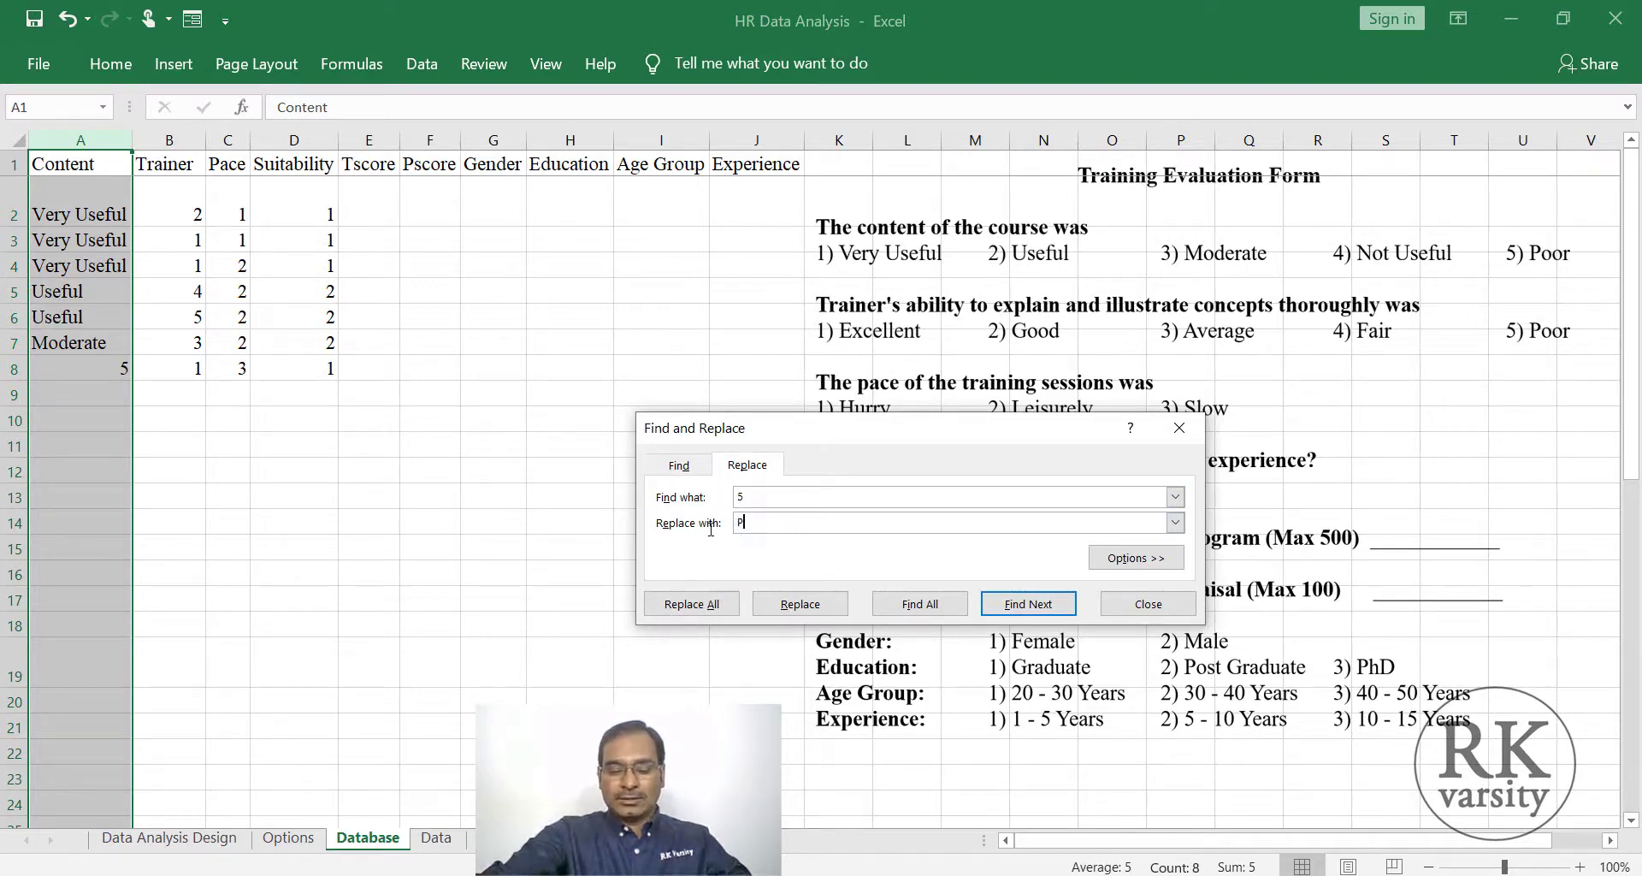
pyautogui.click(693, 605)
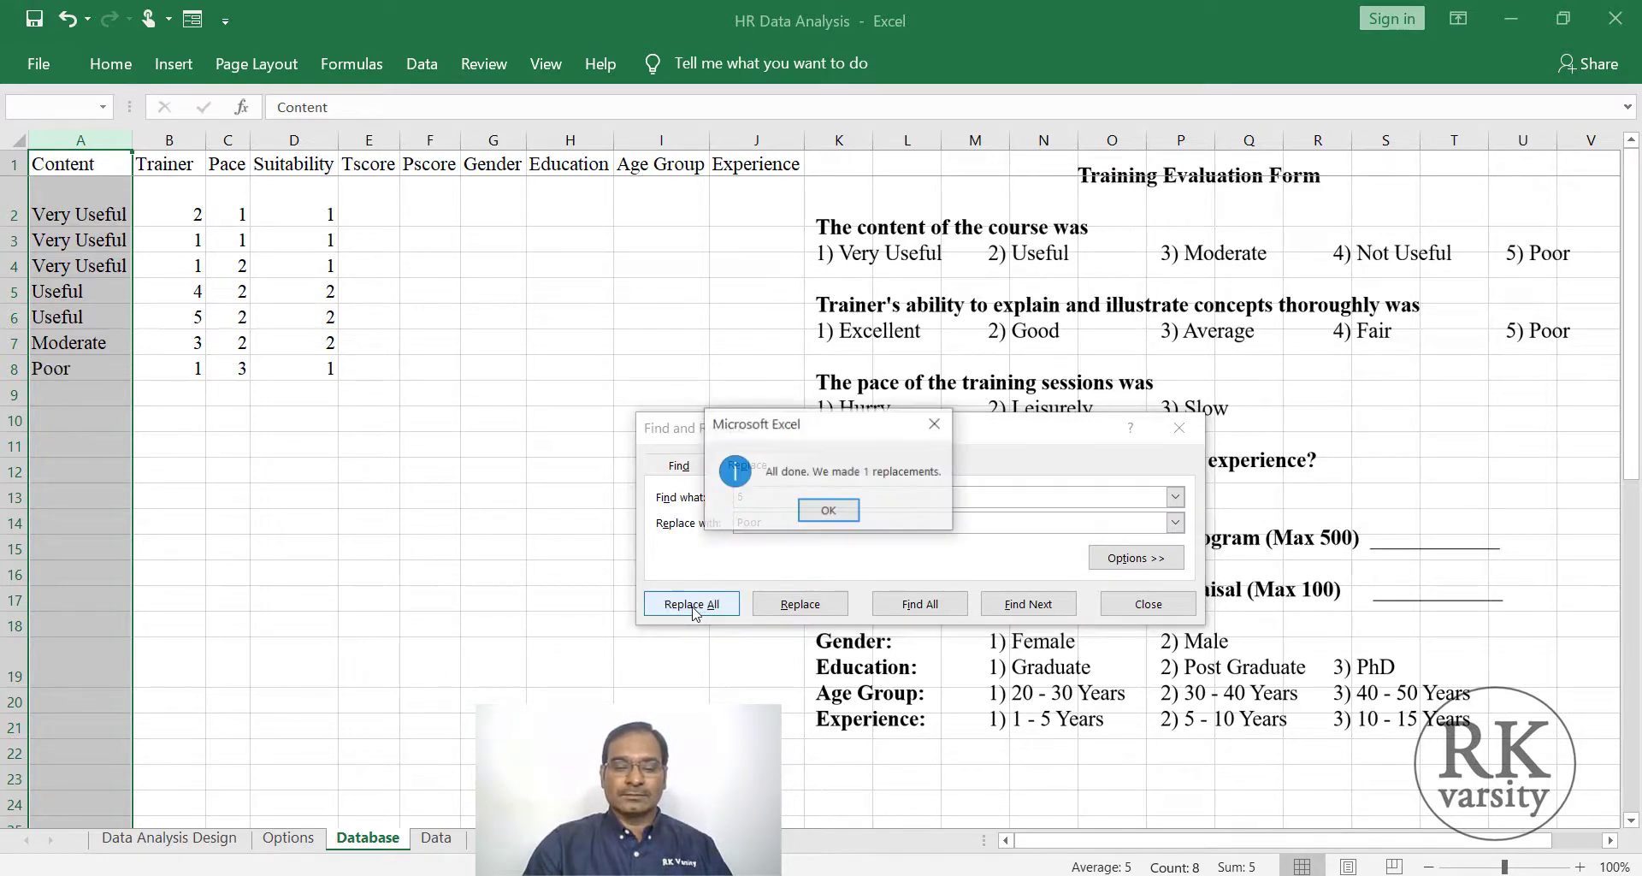
pyautogui.click(840, 513)
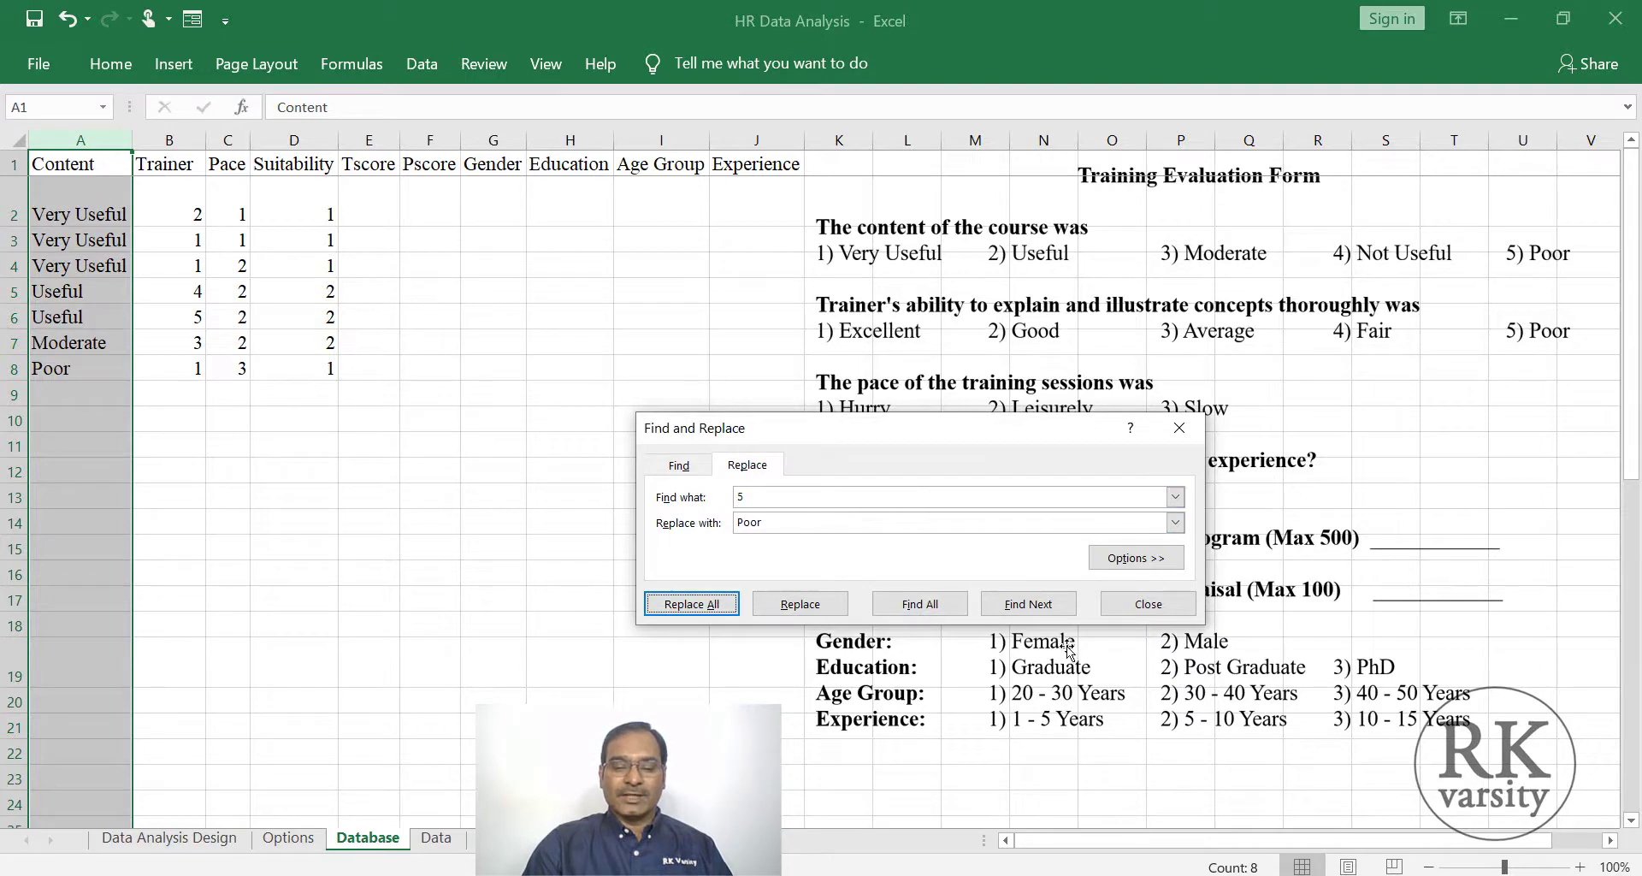
pyautogui.click(1147, 604)
pyautogui.click(458, 484)
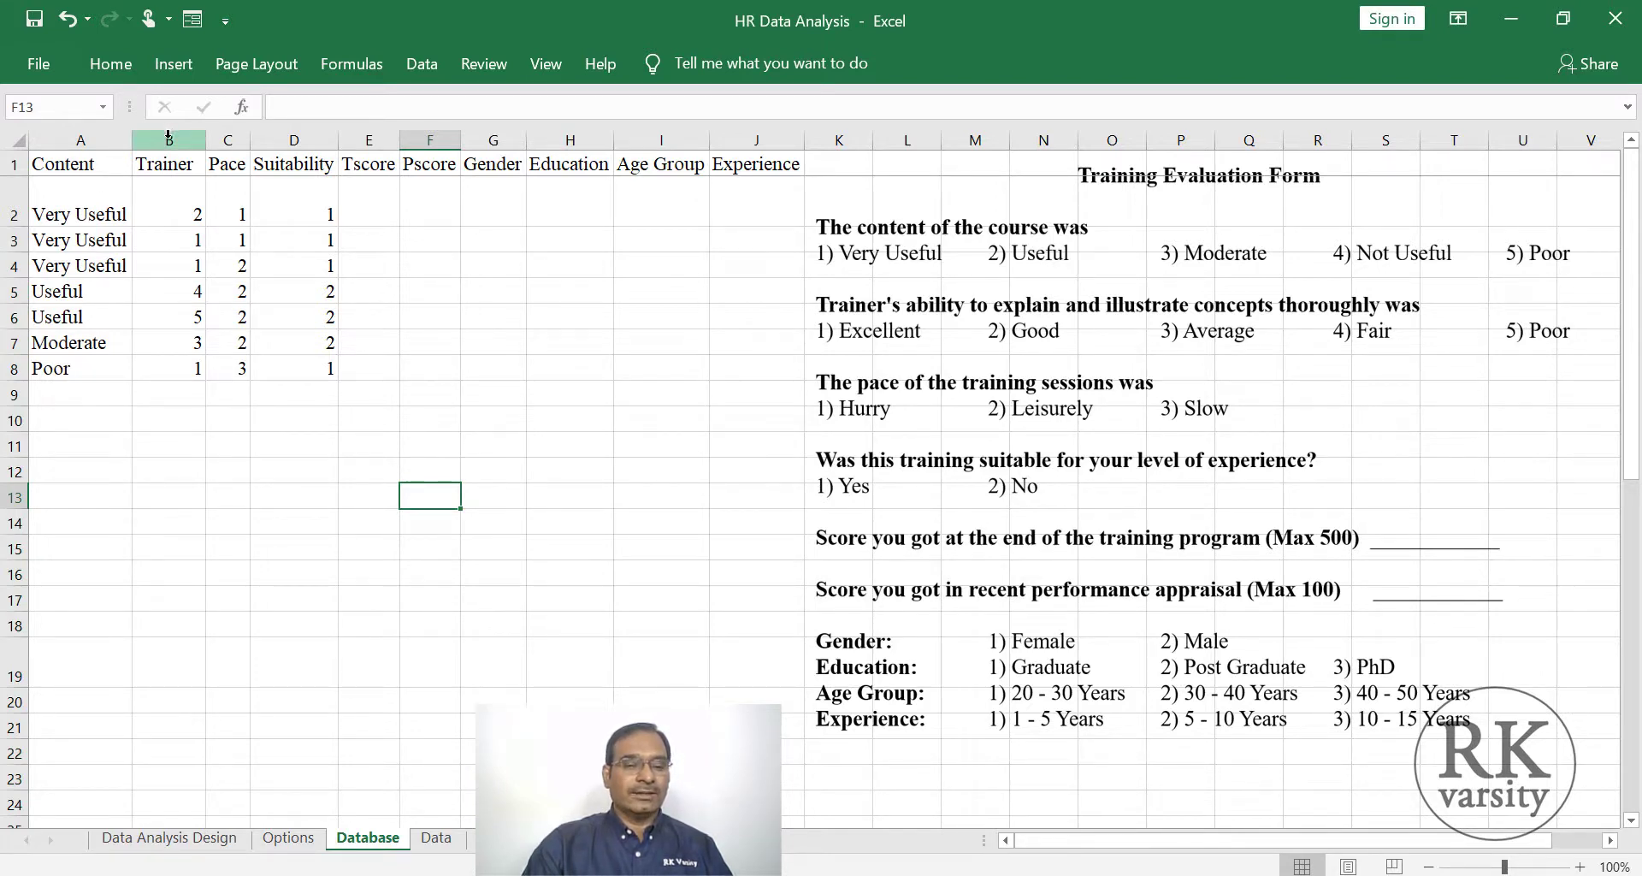
# Step: Replace all occurrences of 1 in the Trainer column with "Excellent"
pyautogui.click(167, 138)
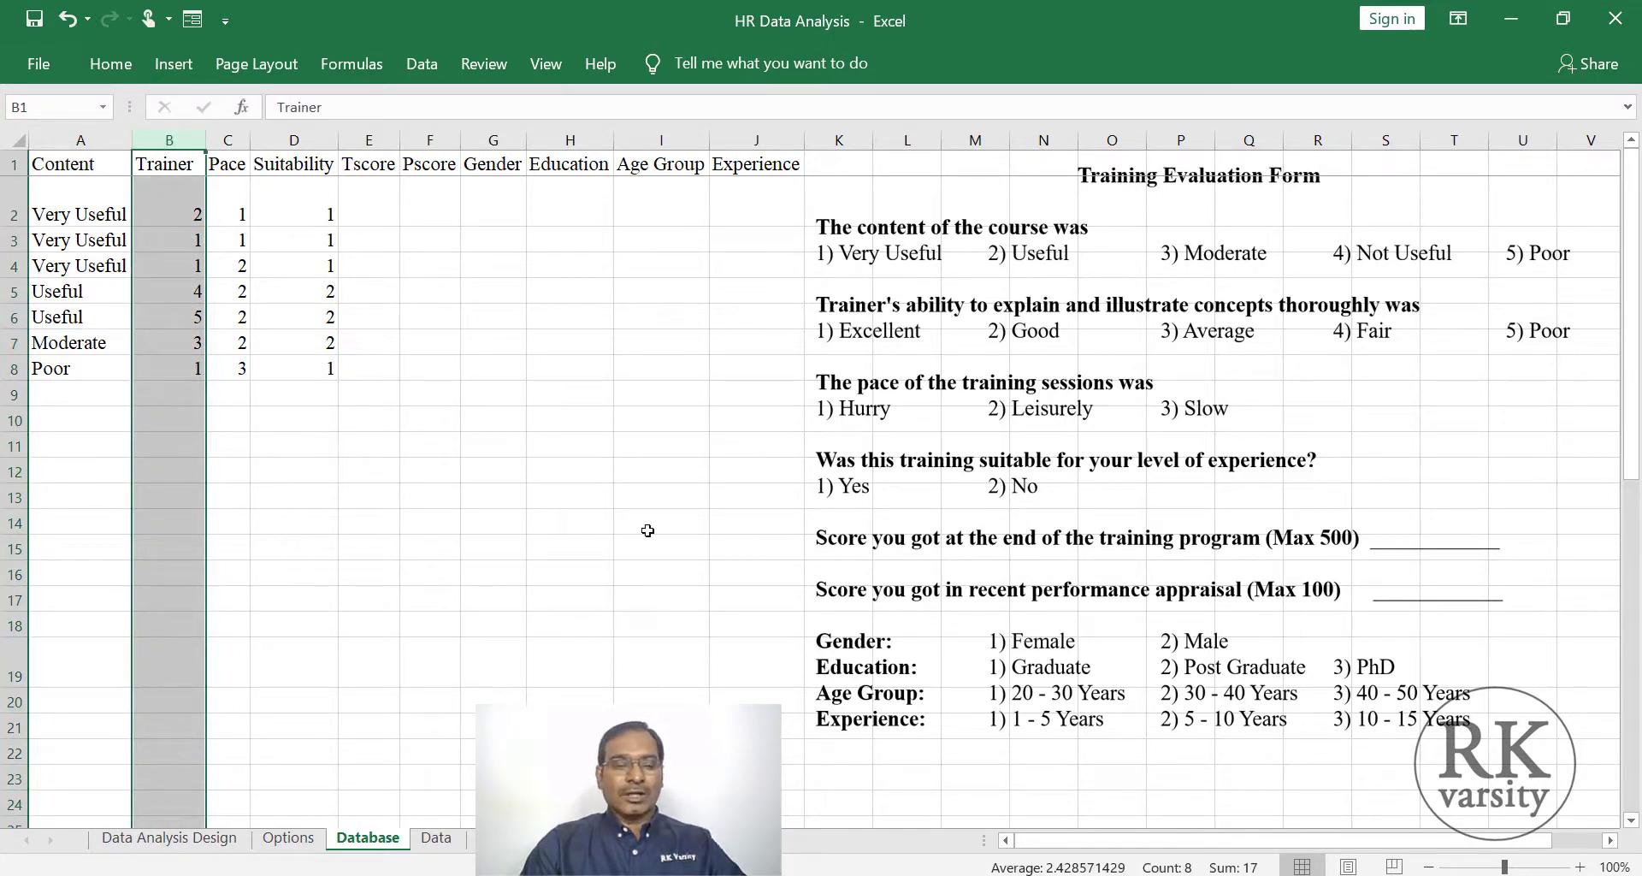
pyautogui.hotkey('ctrl', 'h')
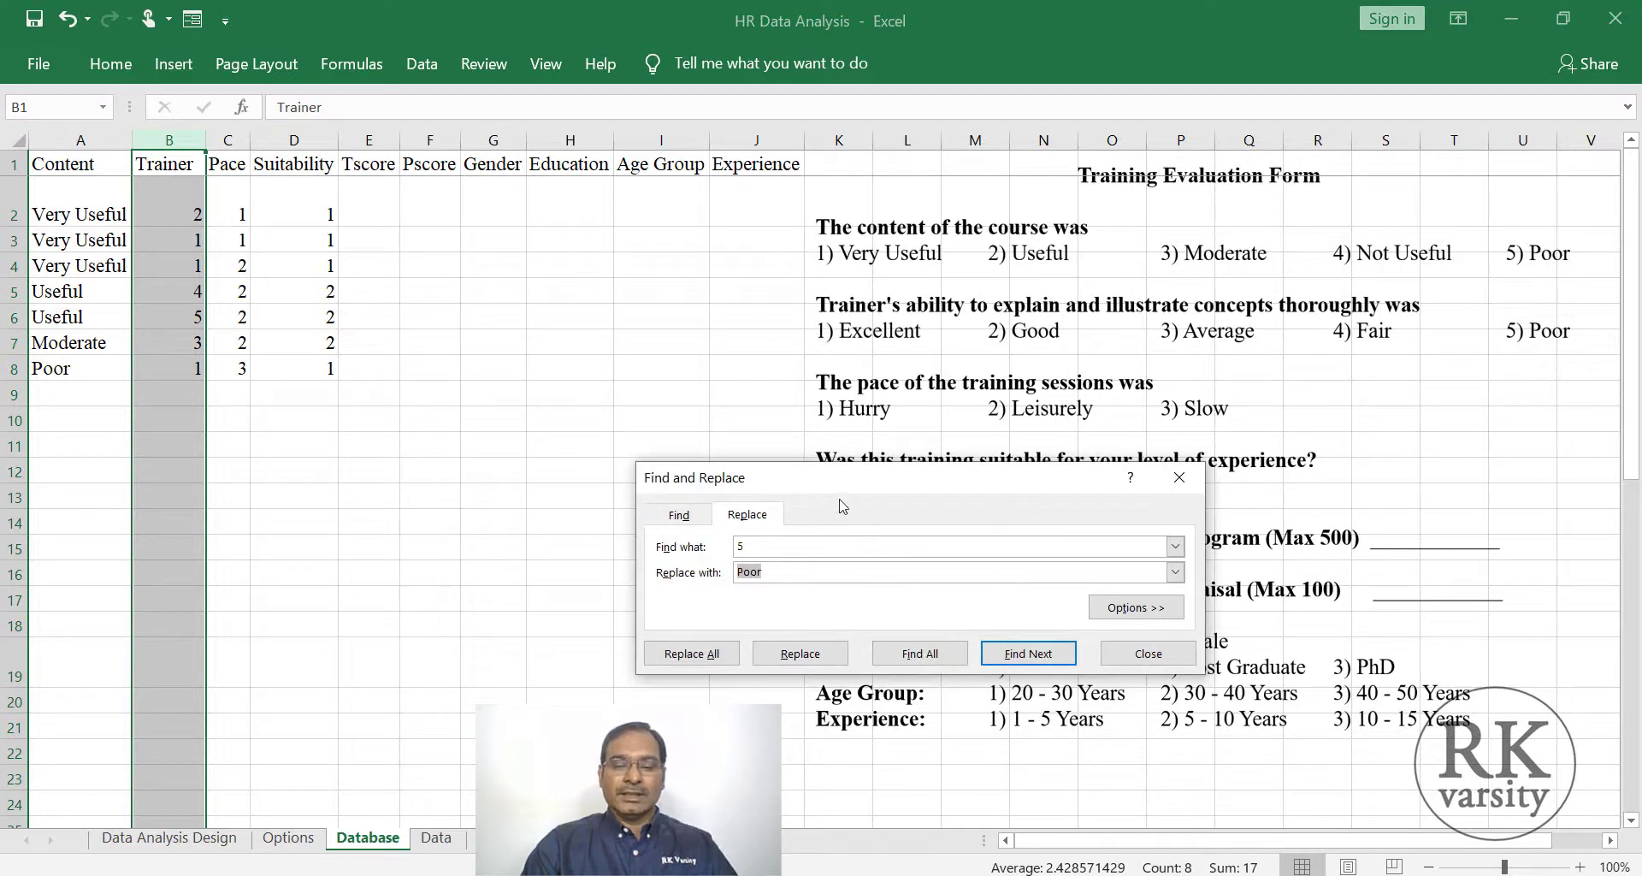
pyautogui.moveTo(863, 488); pyautogui.dragTo(843, 396)
pyautogui.click(746, 455)
pyautogui.press('BackSpace')
pyautogui.write('1')
pyautogui.press('Tab')
pyautogui.write('Ex')
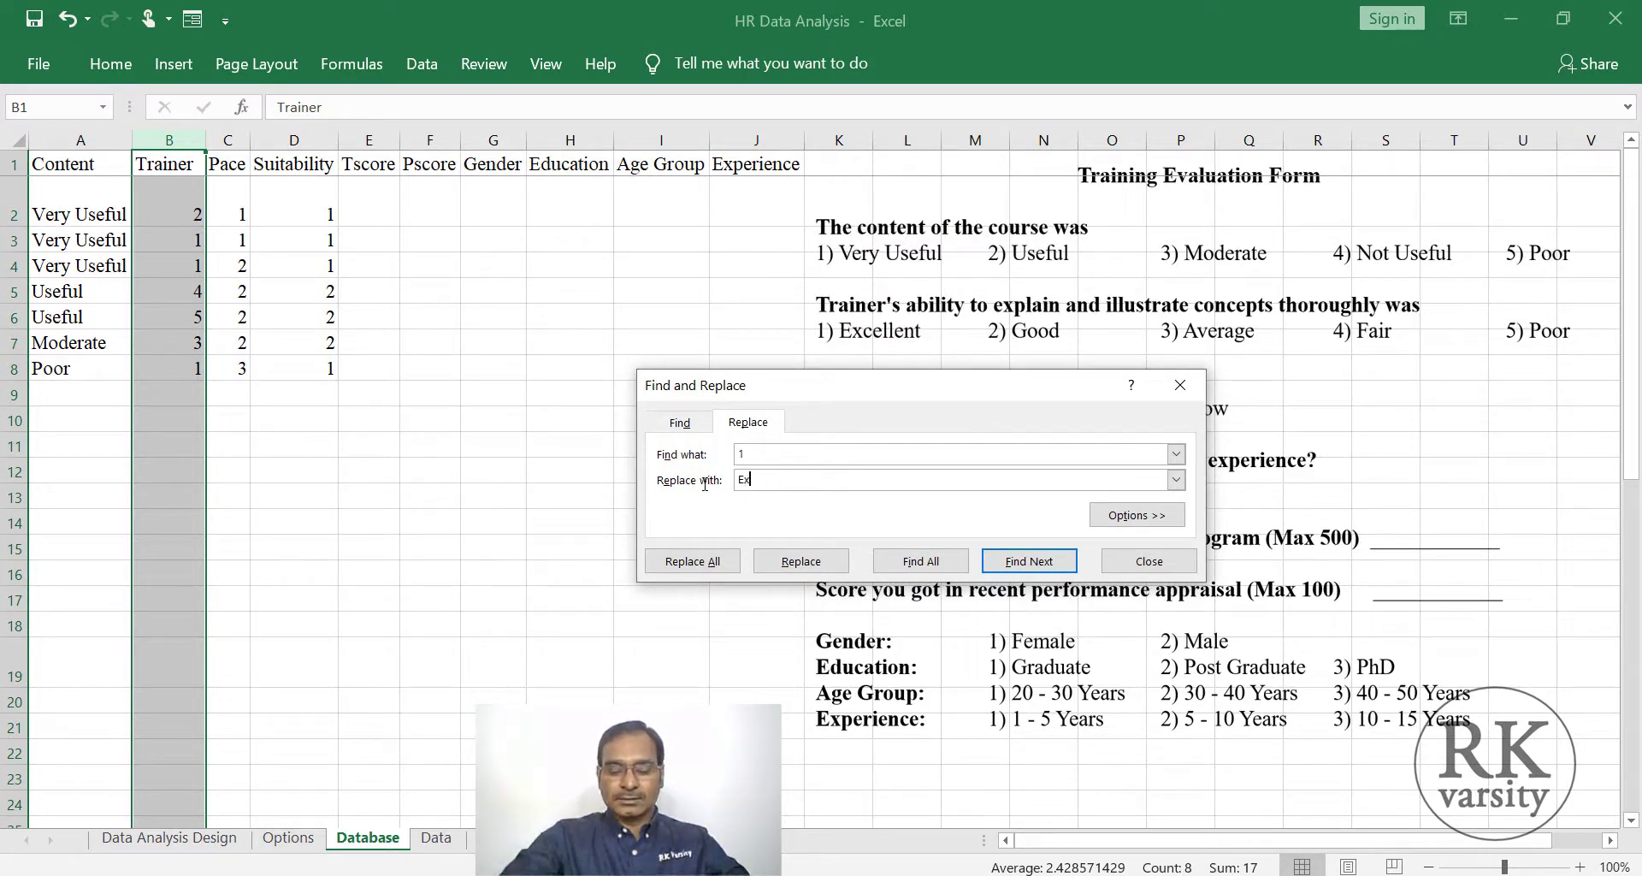
pyautogui.write('cellent')
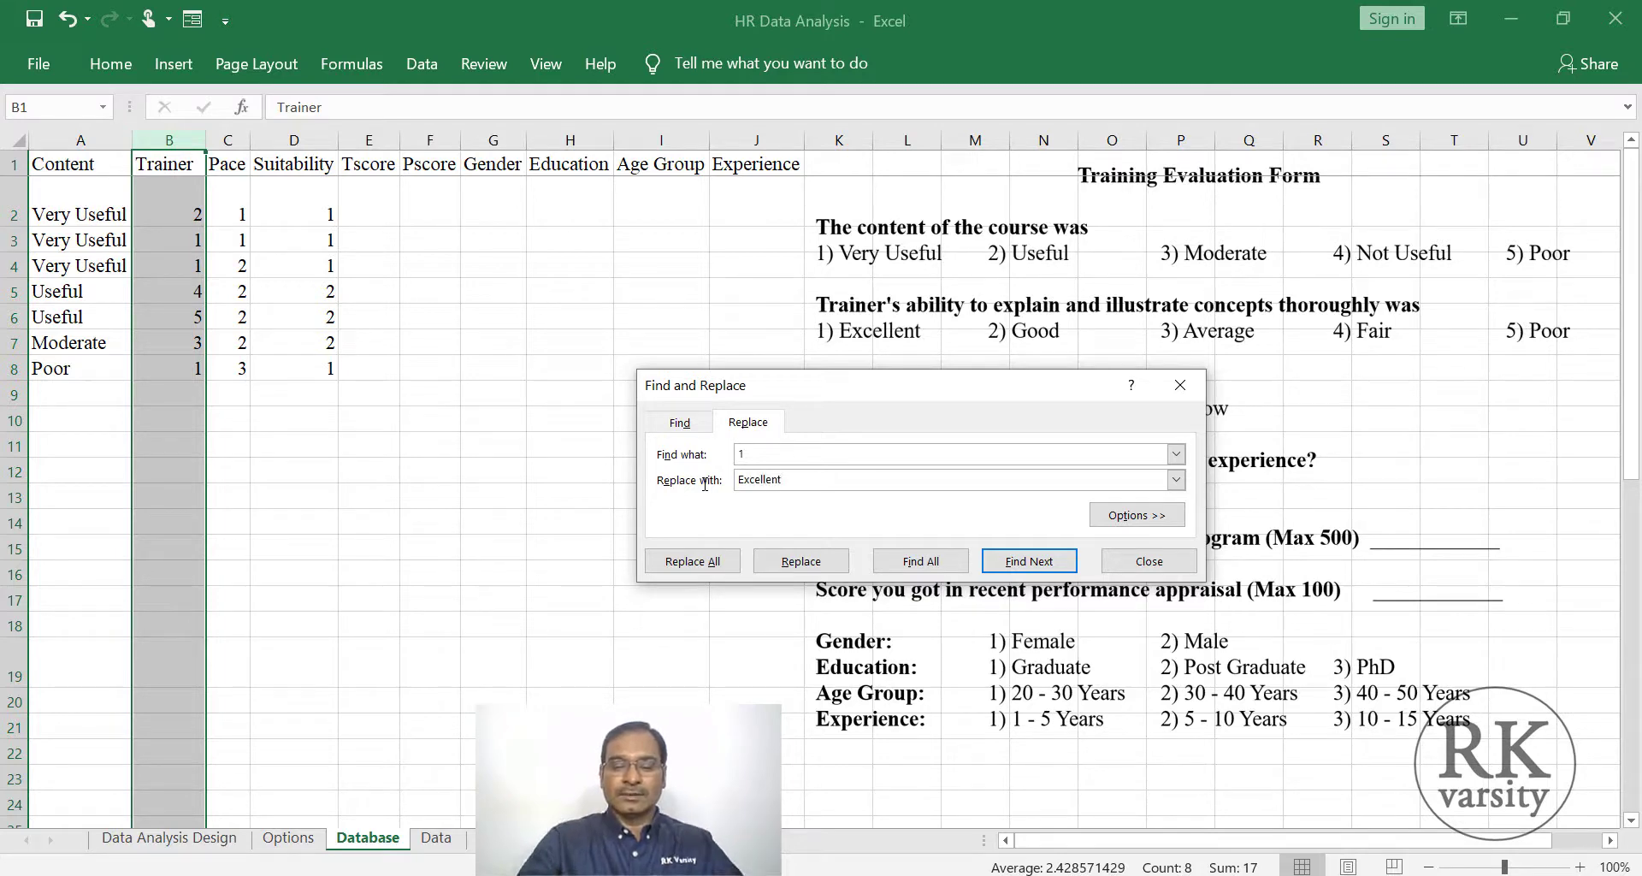
pyautogui.click(696, 561)
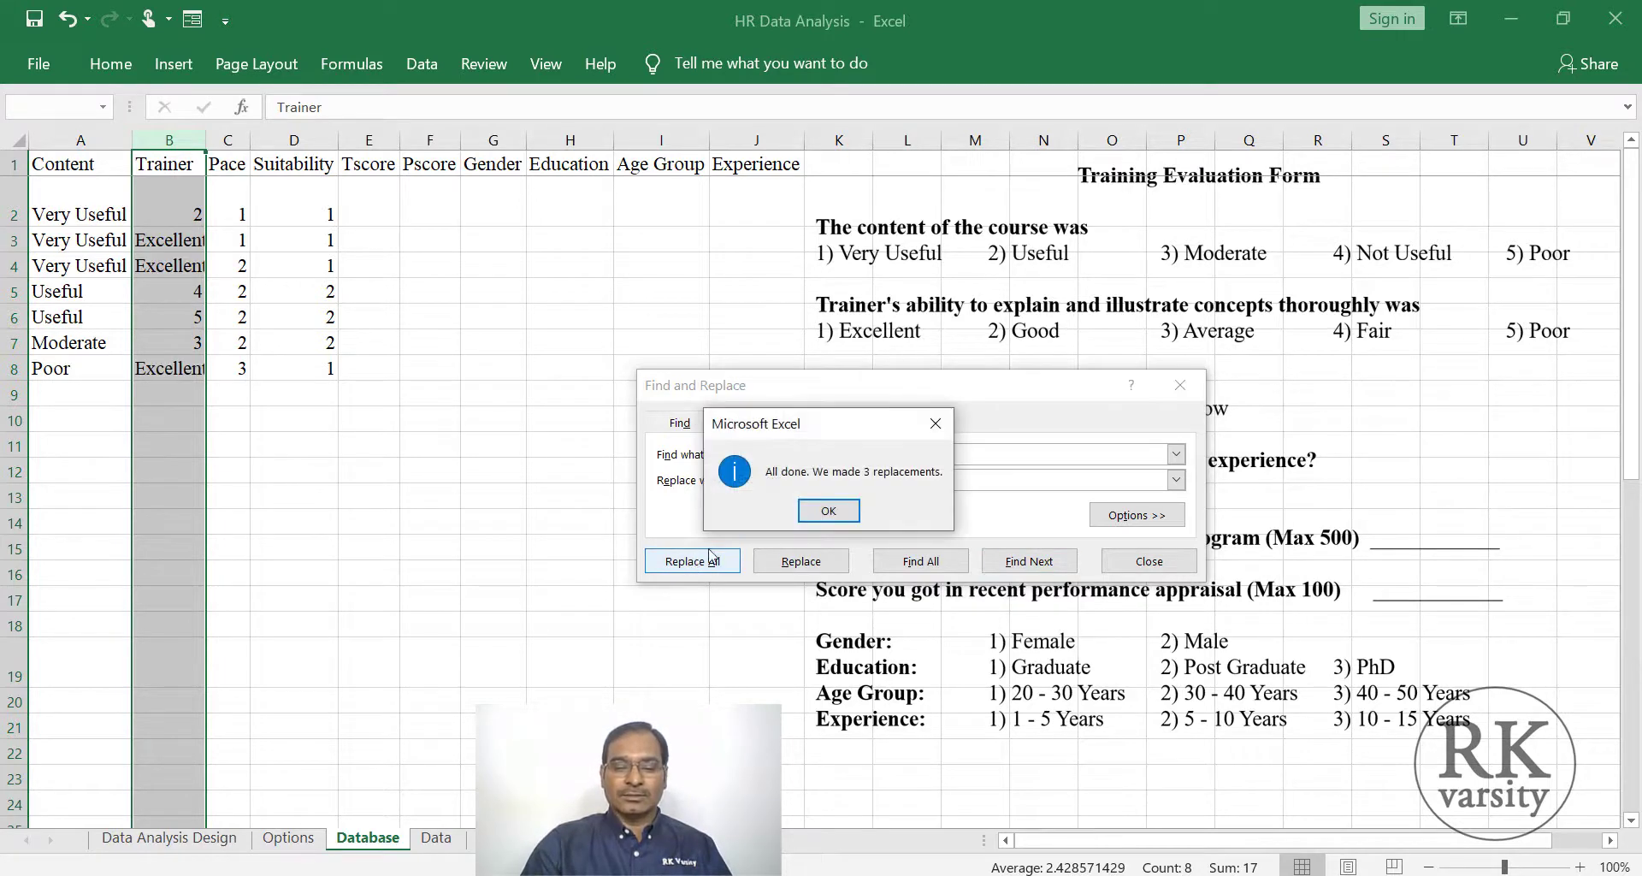
pyautogui.click(838, 510)
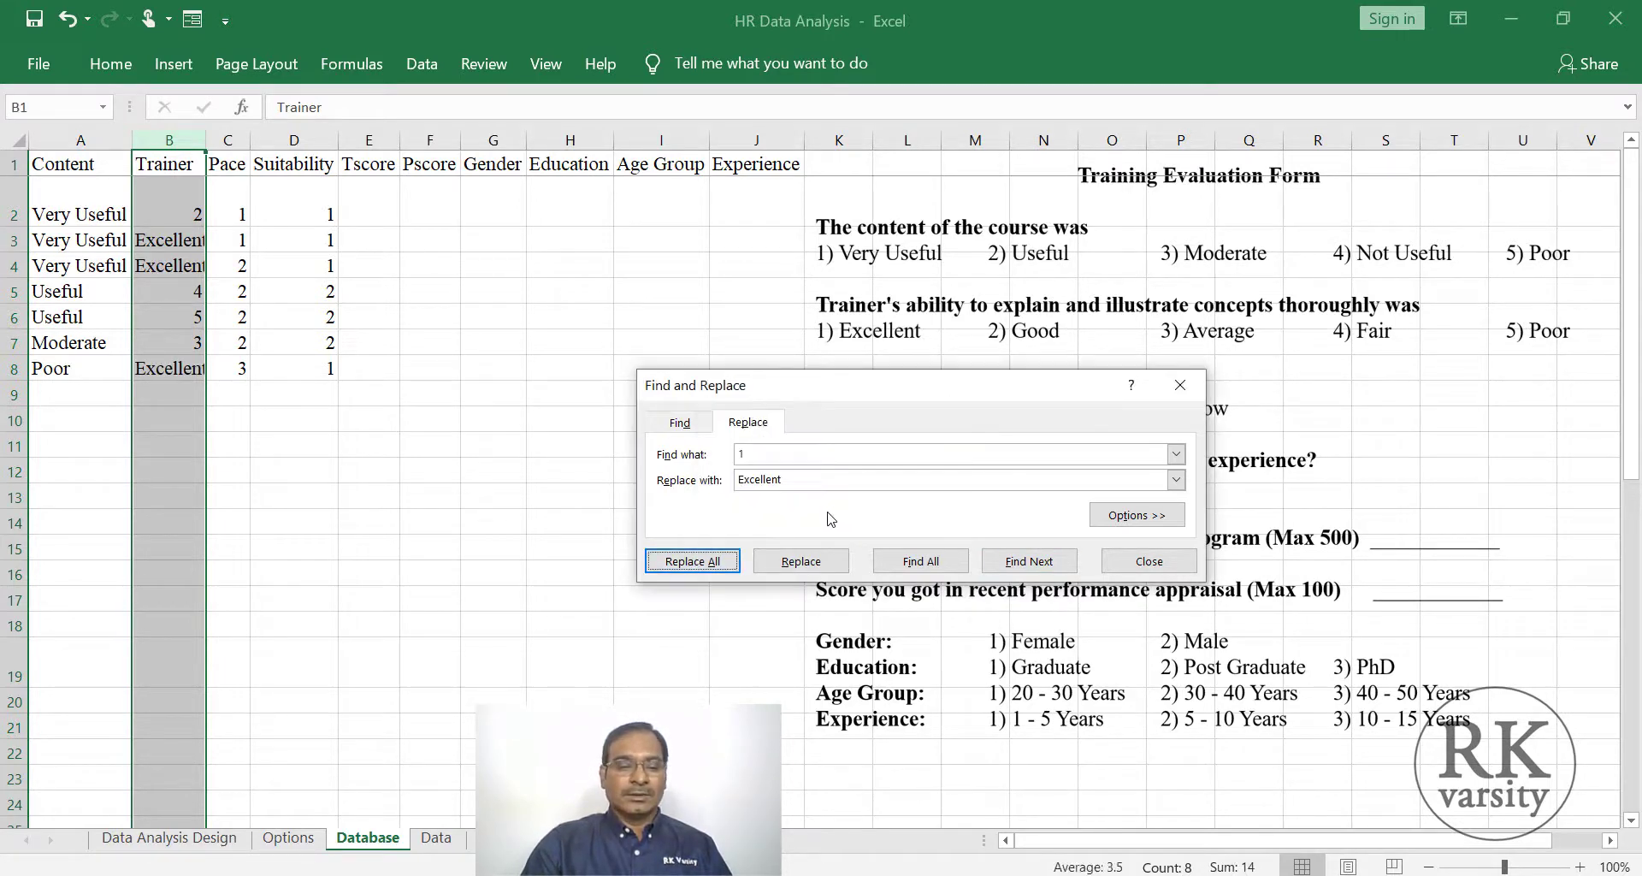
# Step: Replace all occurrences of 2 in the Trainer column with "Good"
pyautogui.click(794, 454)
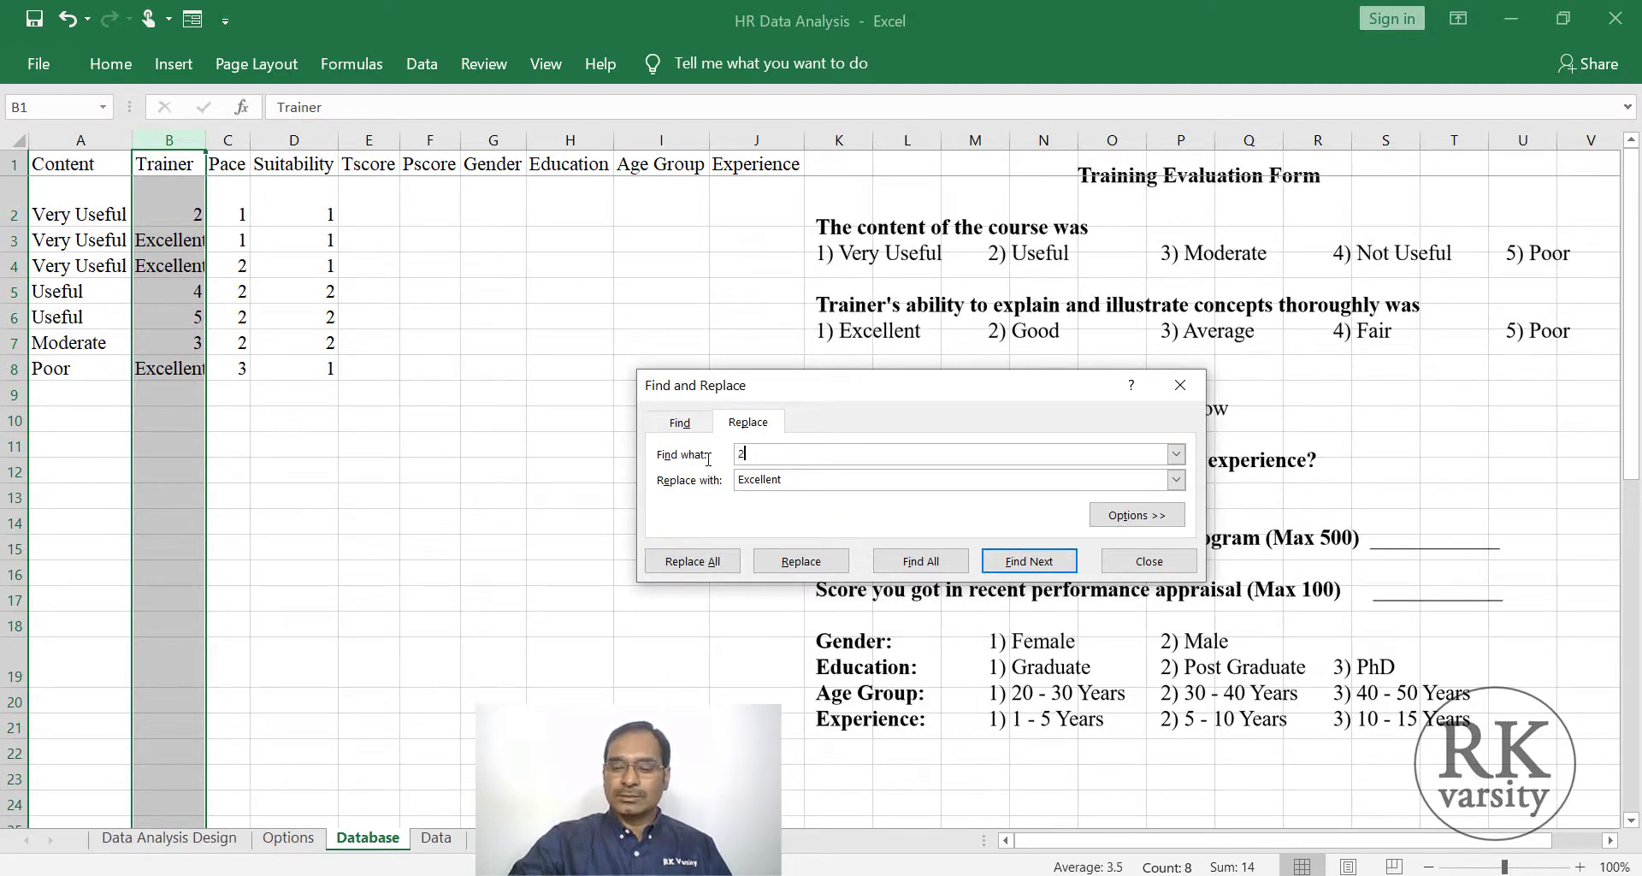
pyautogui.press('Tab')
pyautogui.write('Good')
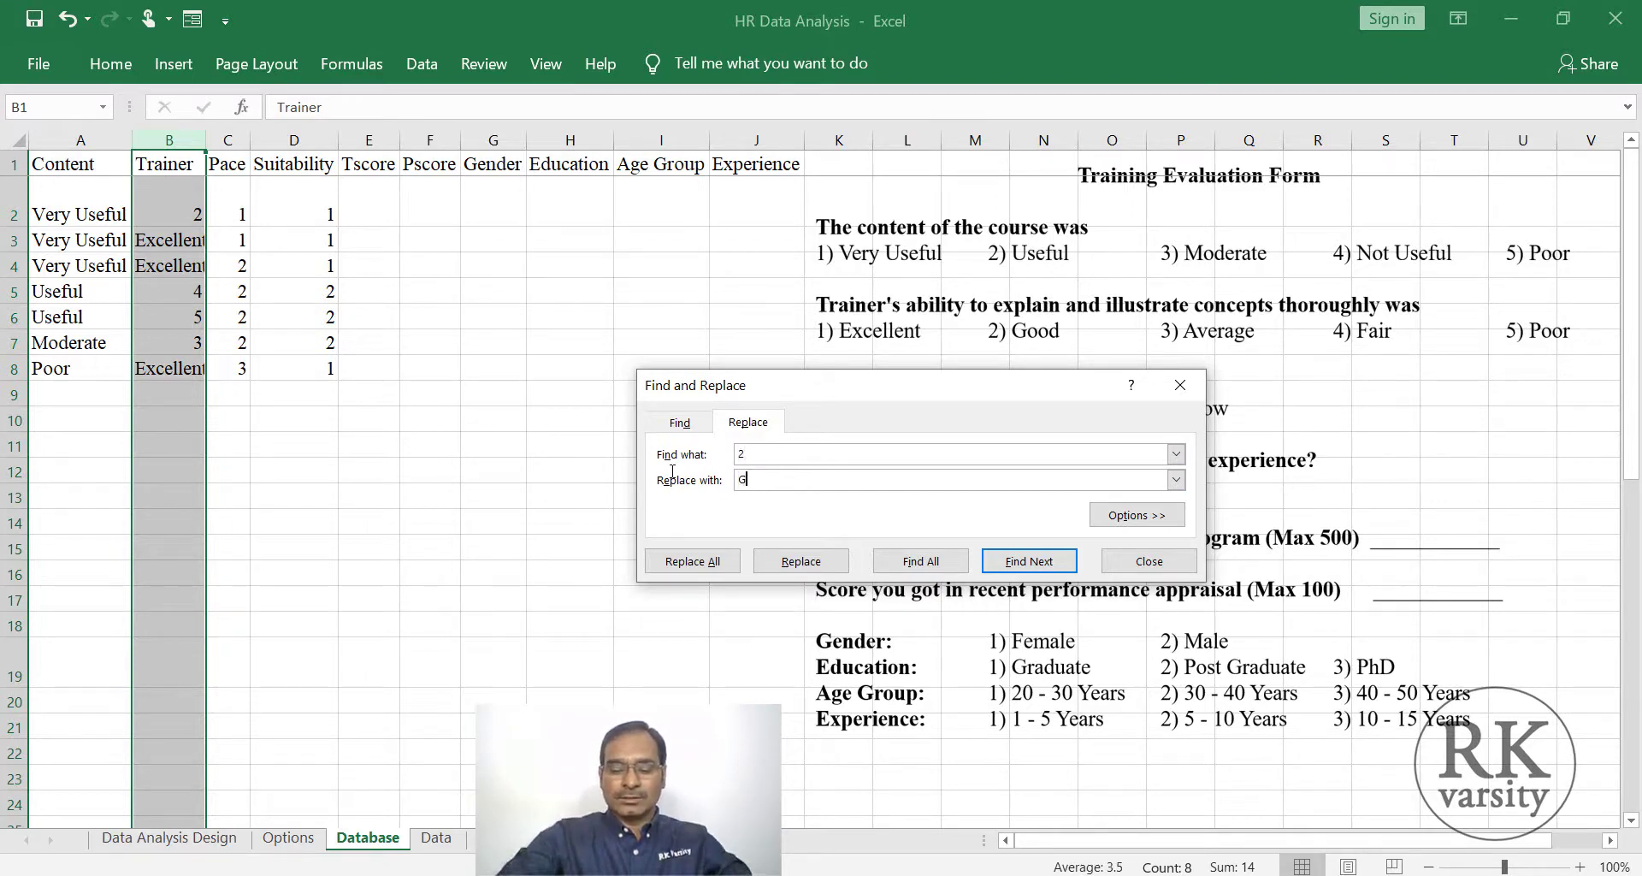
pyautogui.click(683, 563)
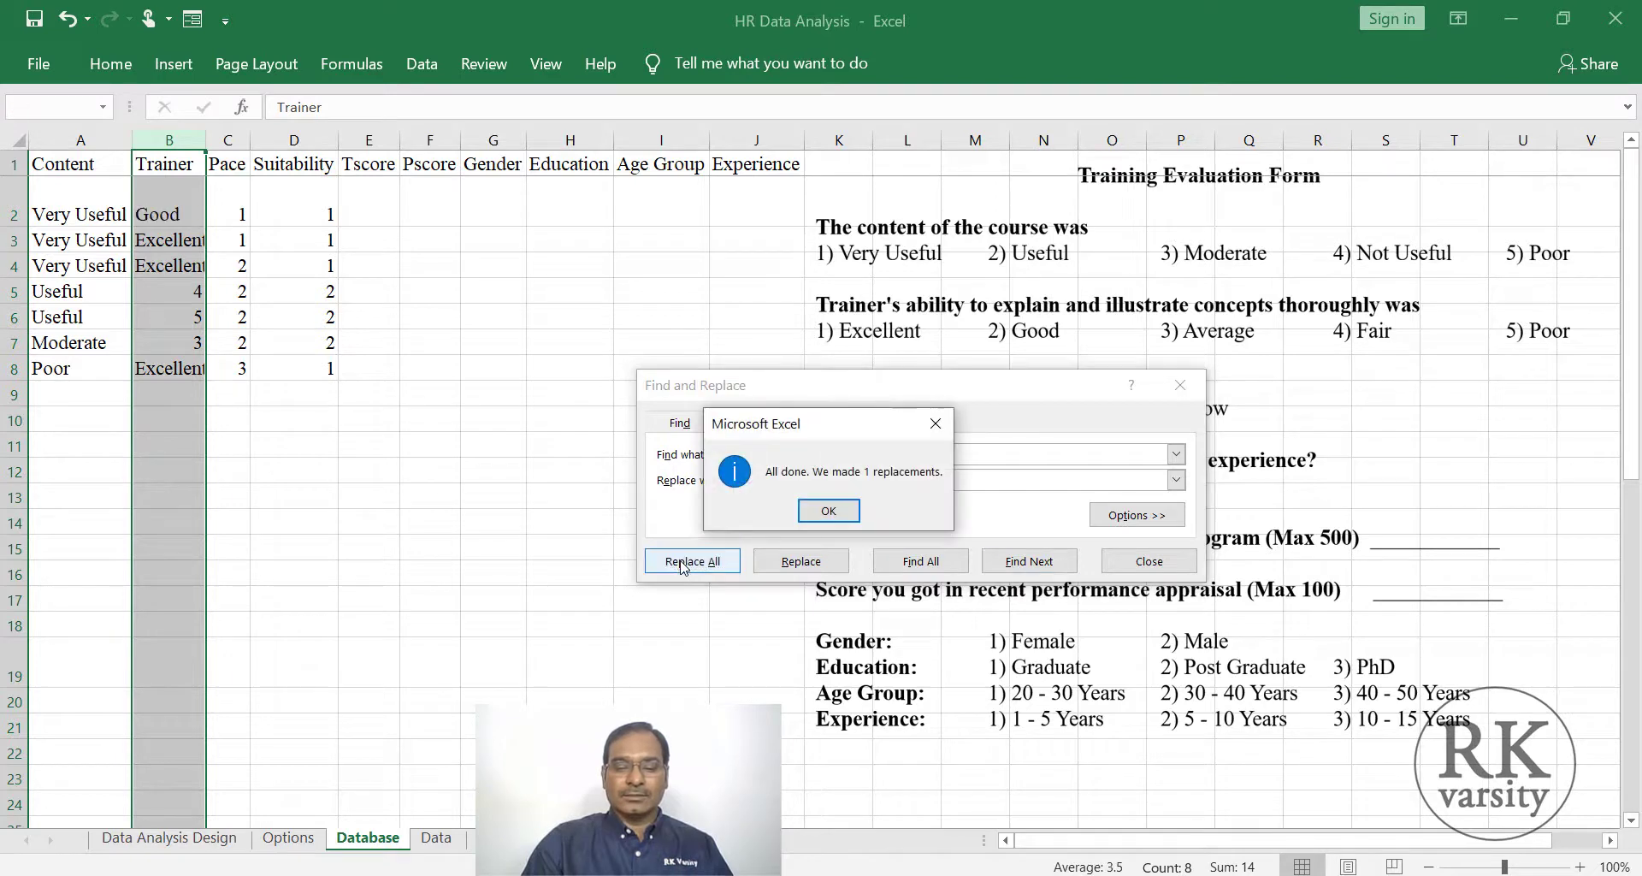
pyautogui.click(836, 513)
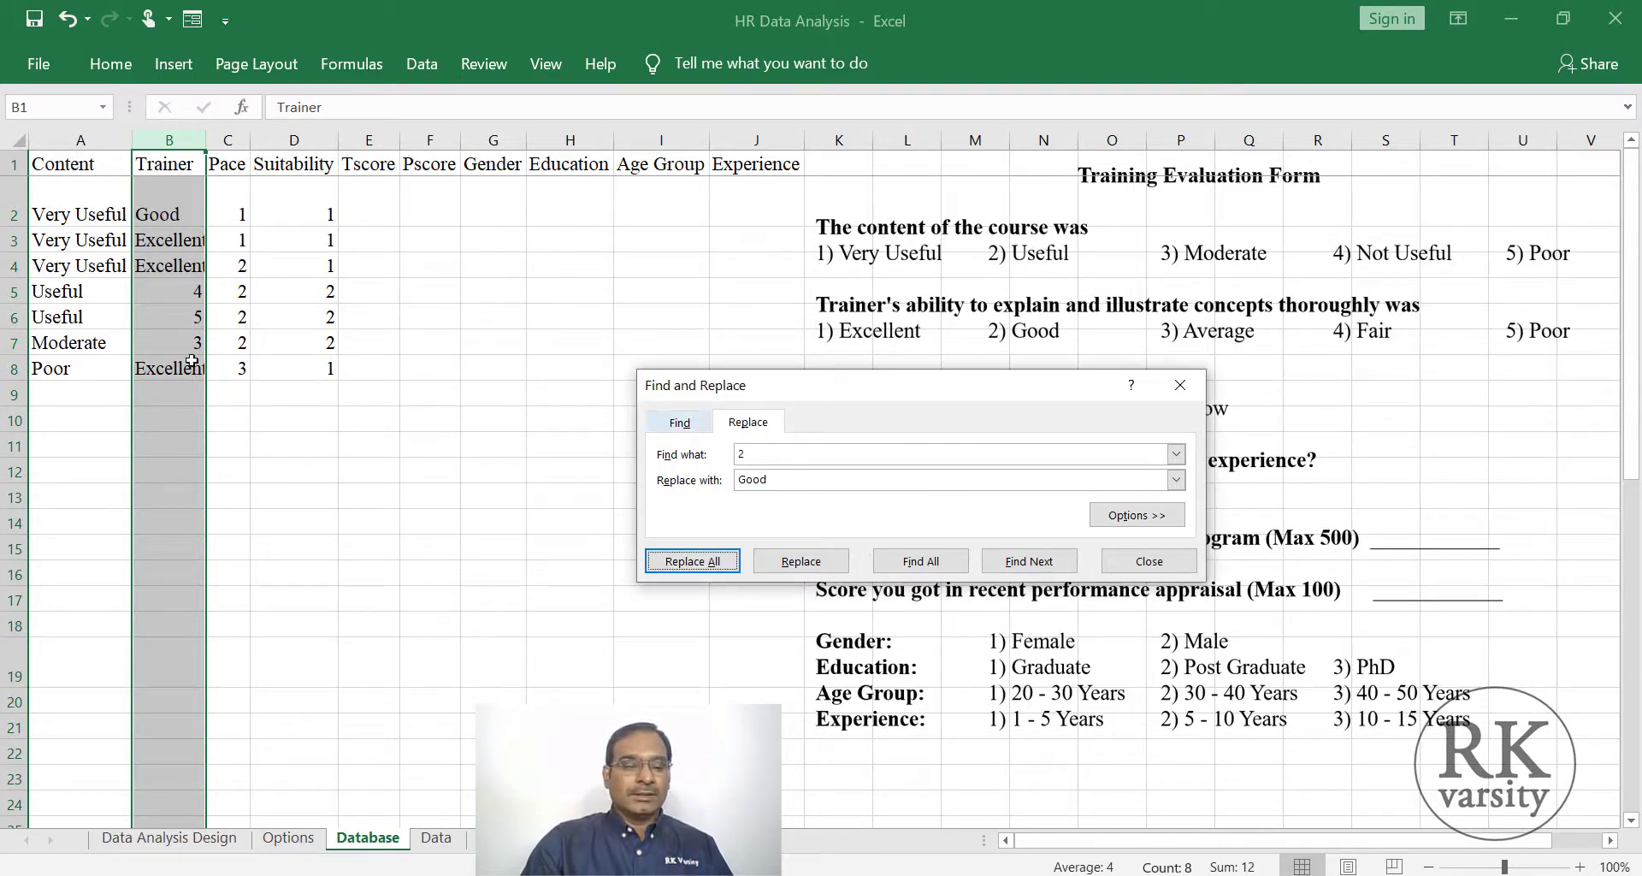
# Step: Replace all occurrences of 3 in the Trainer column with "Average" and close Find and Replace
pyautogui.click(752, 446)
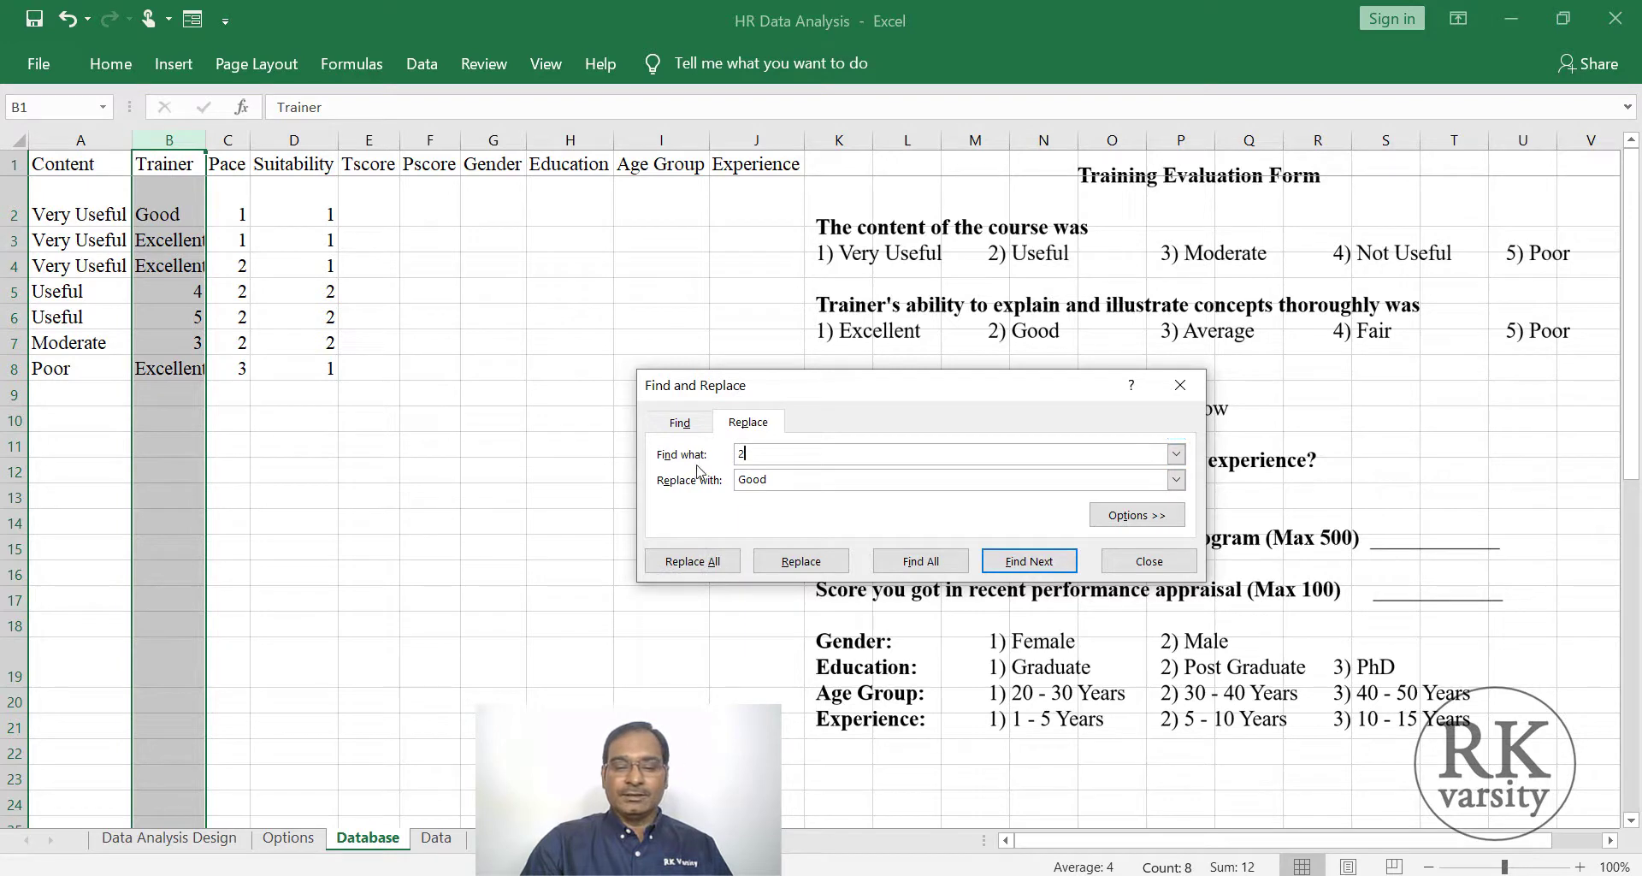
pyautogui.write('3')
pyautogui.press('Tab')
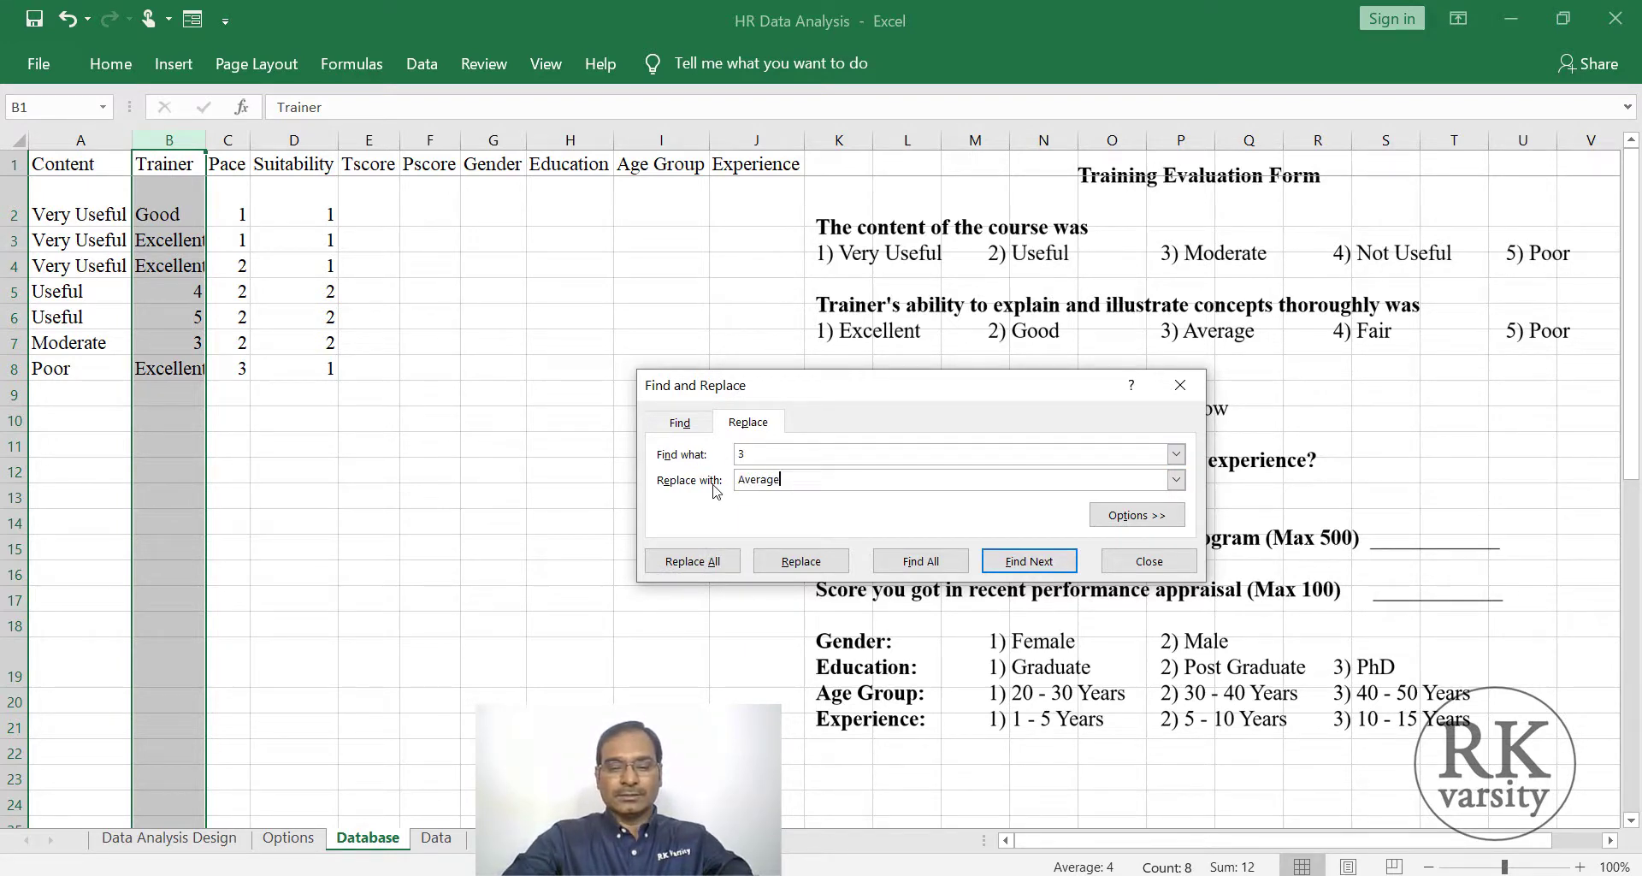
pyautogui.click(691, 562)
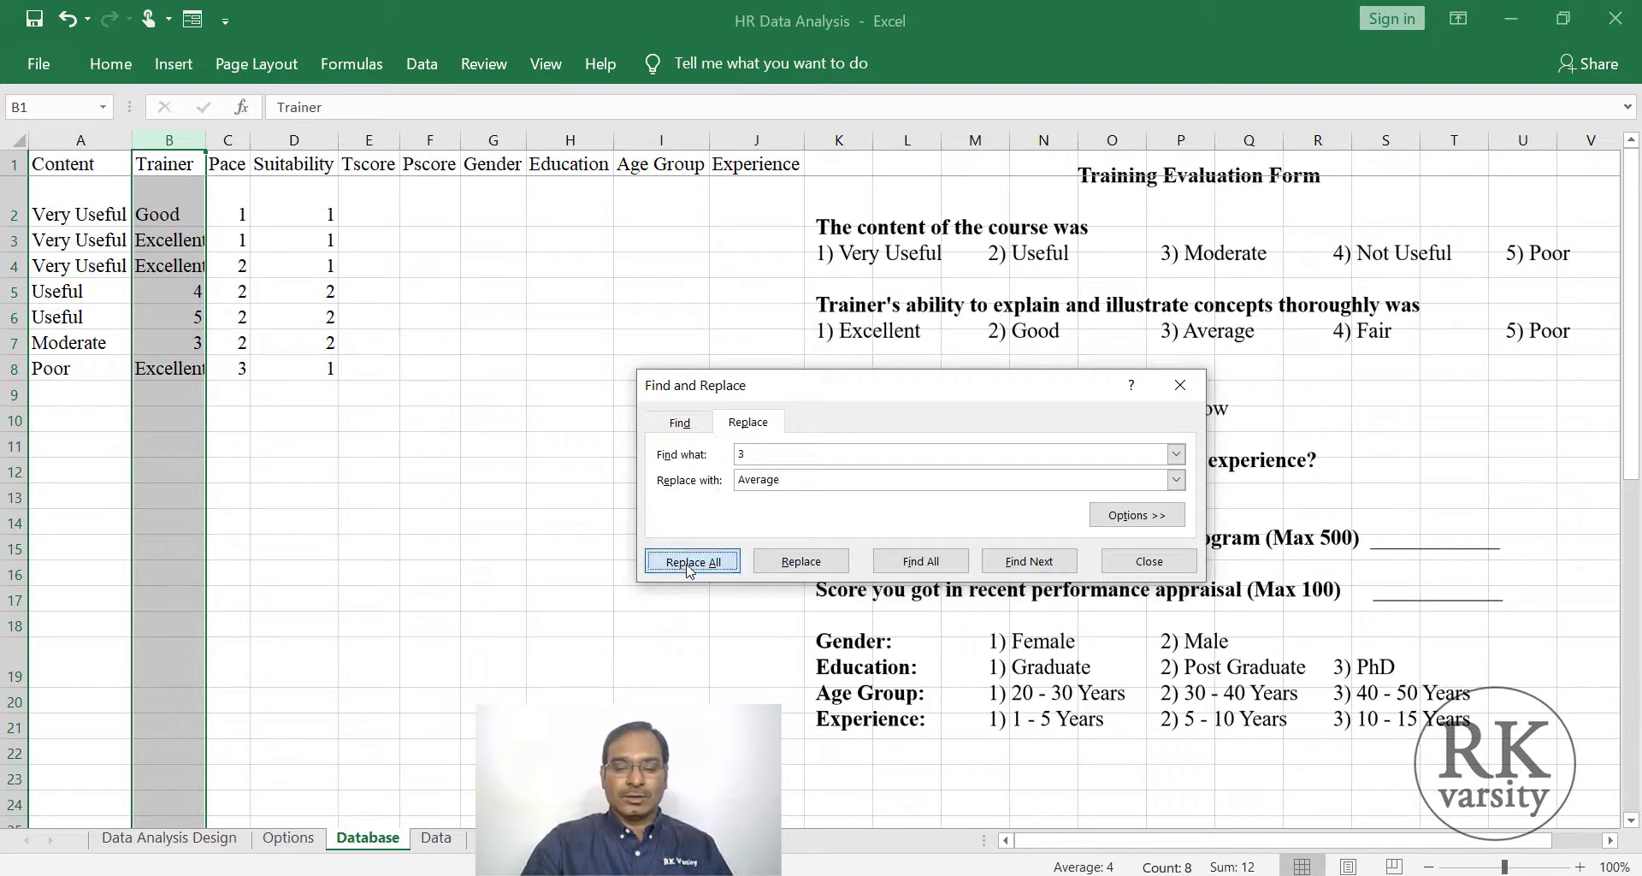
pyautogui.click(1148, 561)
pyautogui.click(376, 571)
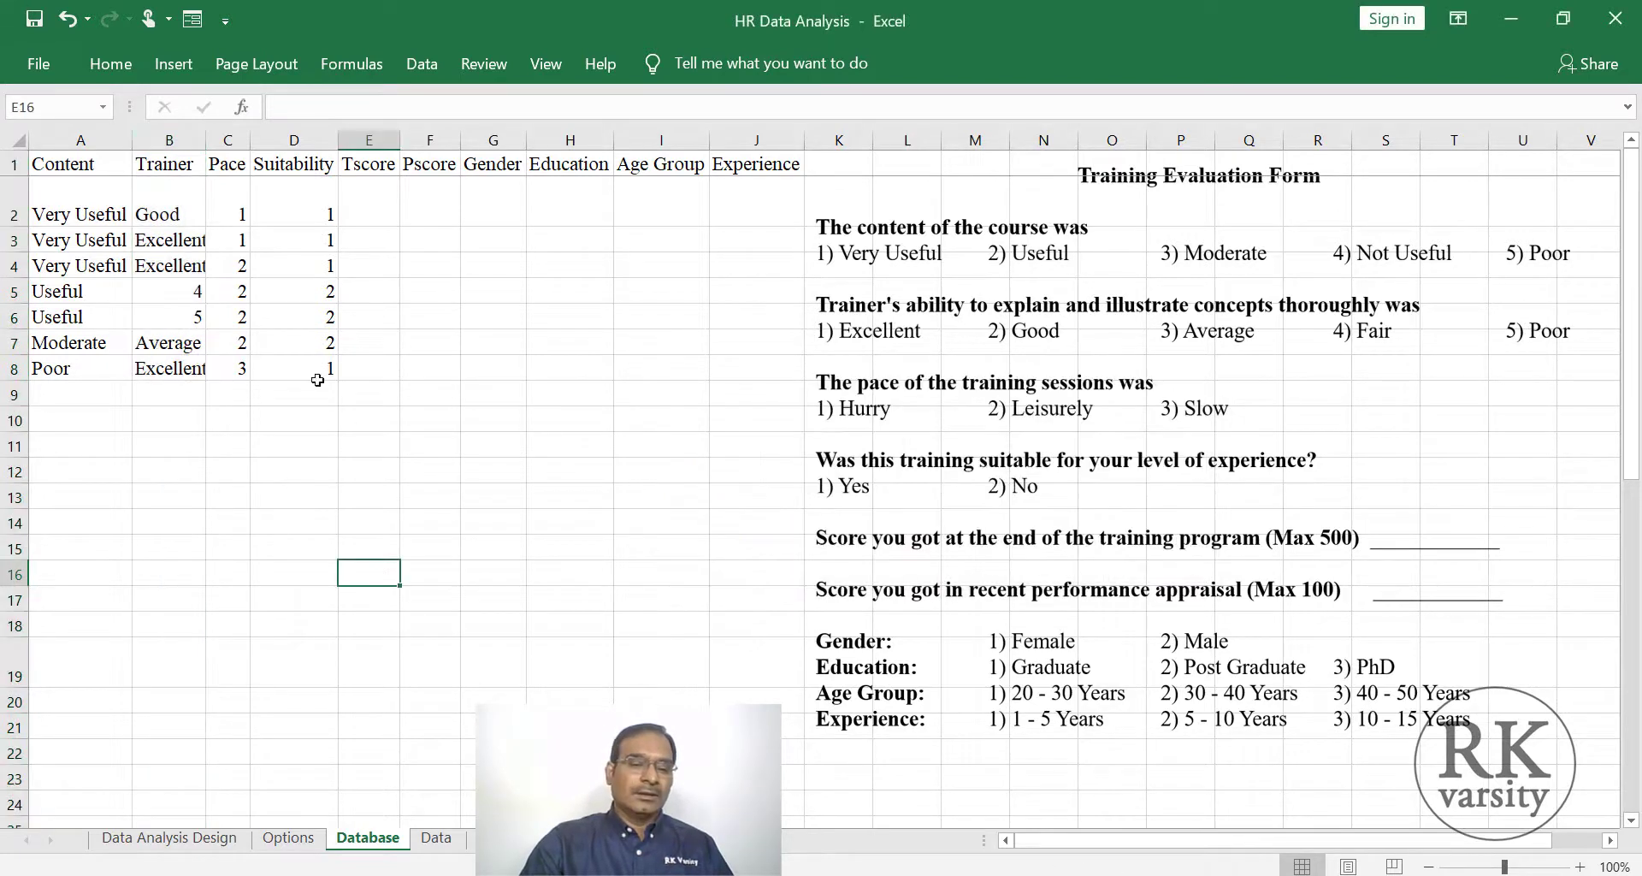
# Step: Replace all occurrences of 4 in the Trainer column with "Fair"
pyautogui.click(169, 136)
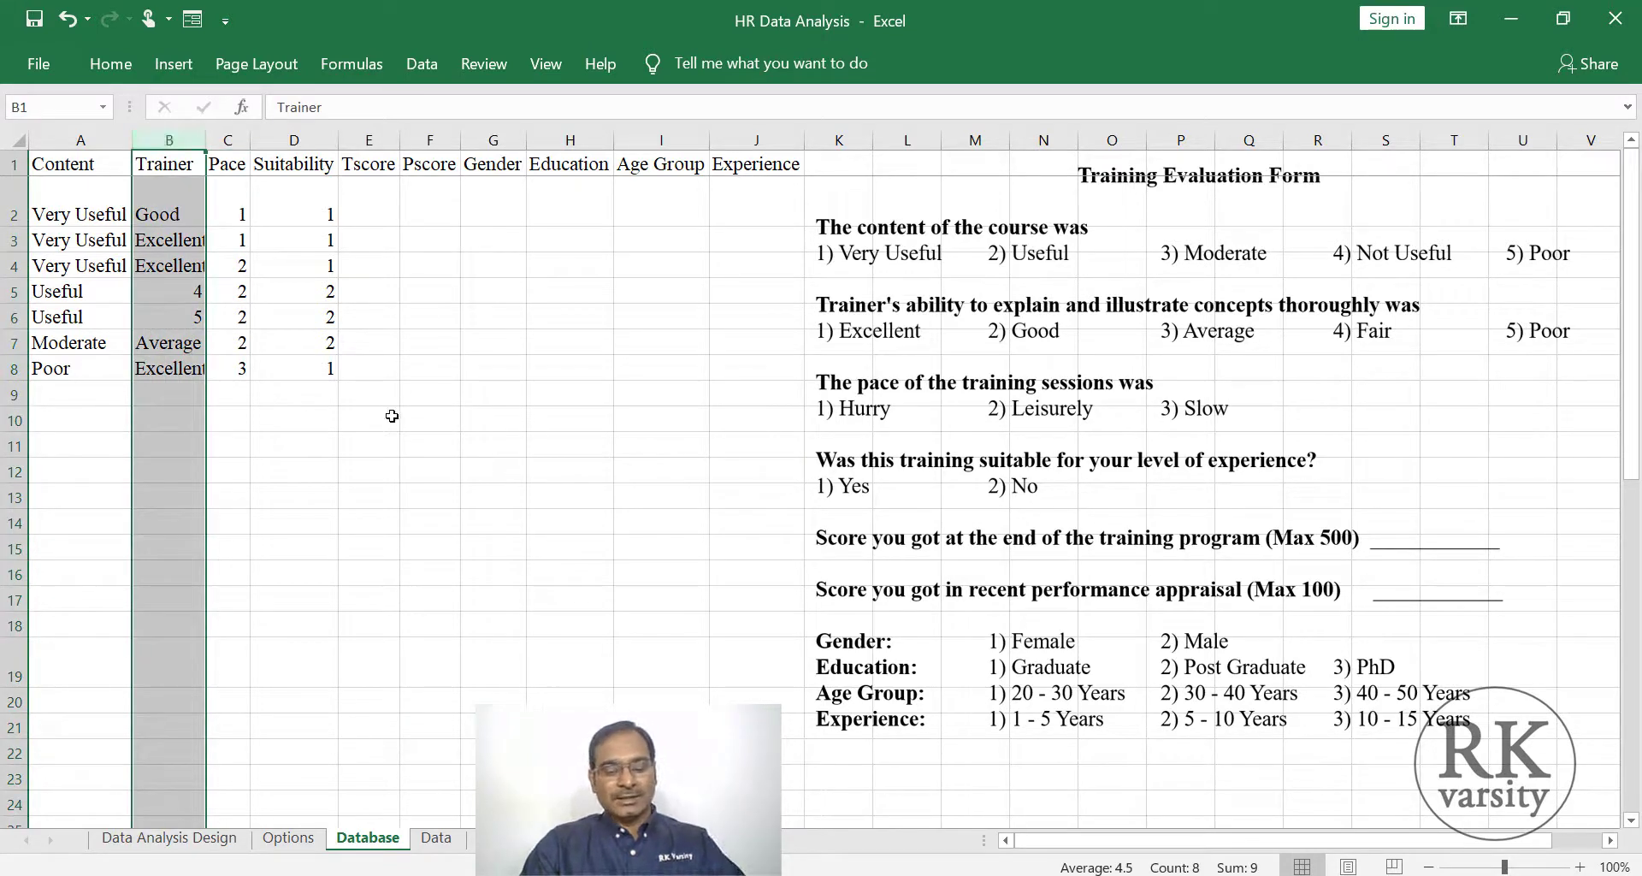
pyautogui.hotkey('ctrl', 'h')
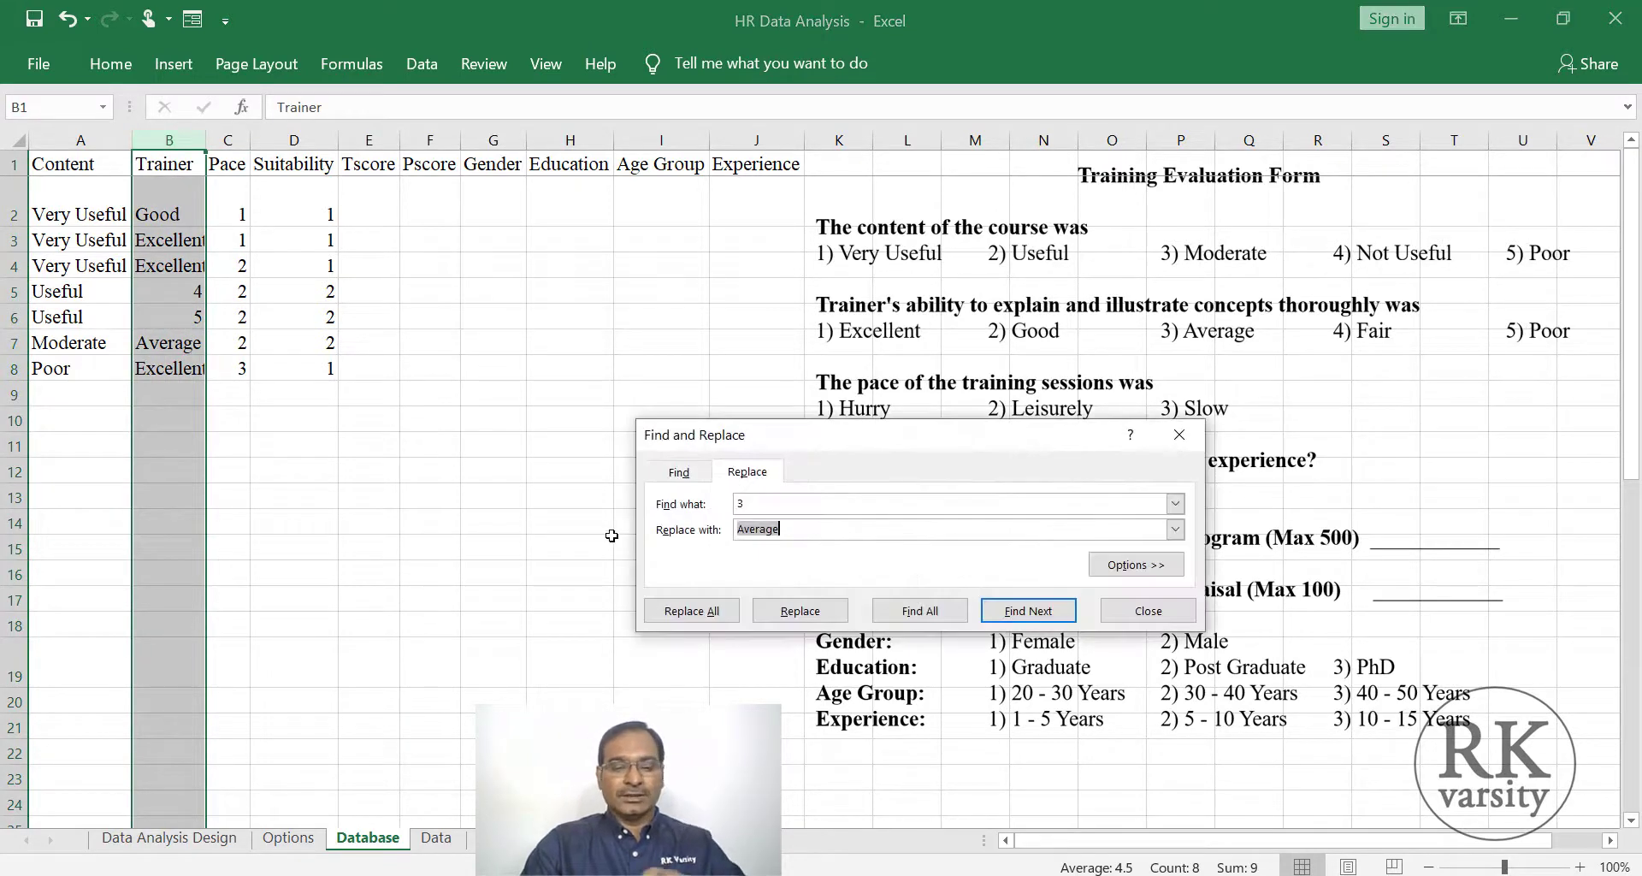
pyautogui.click(751, 501)
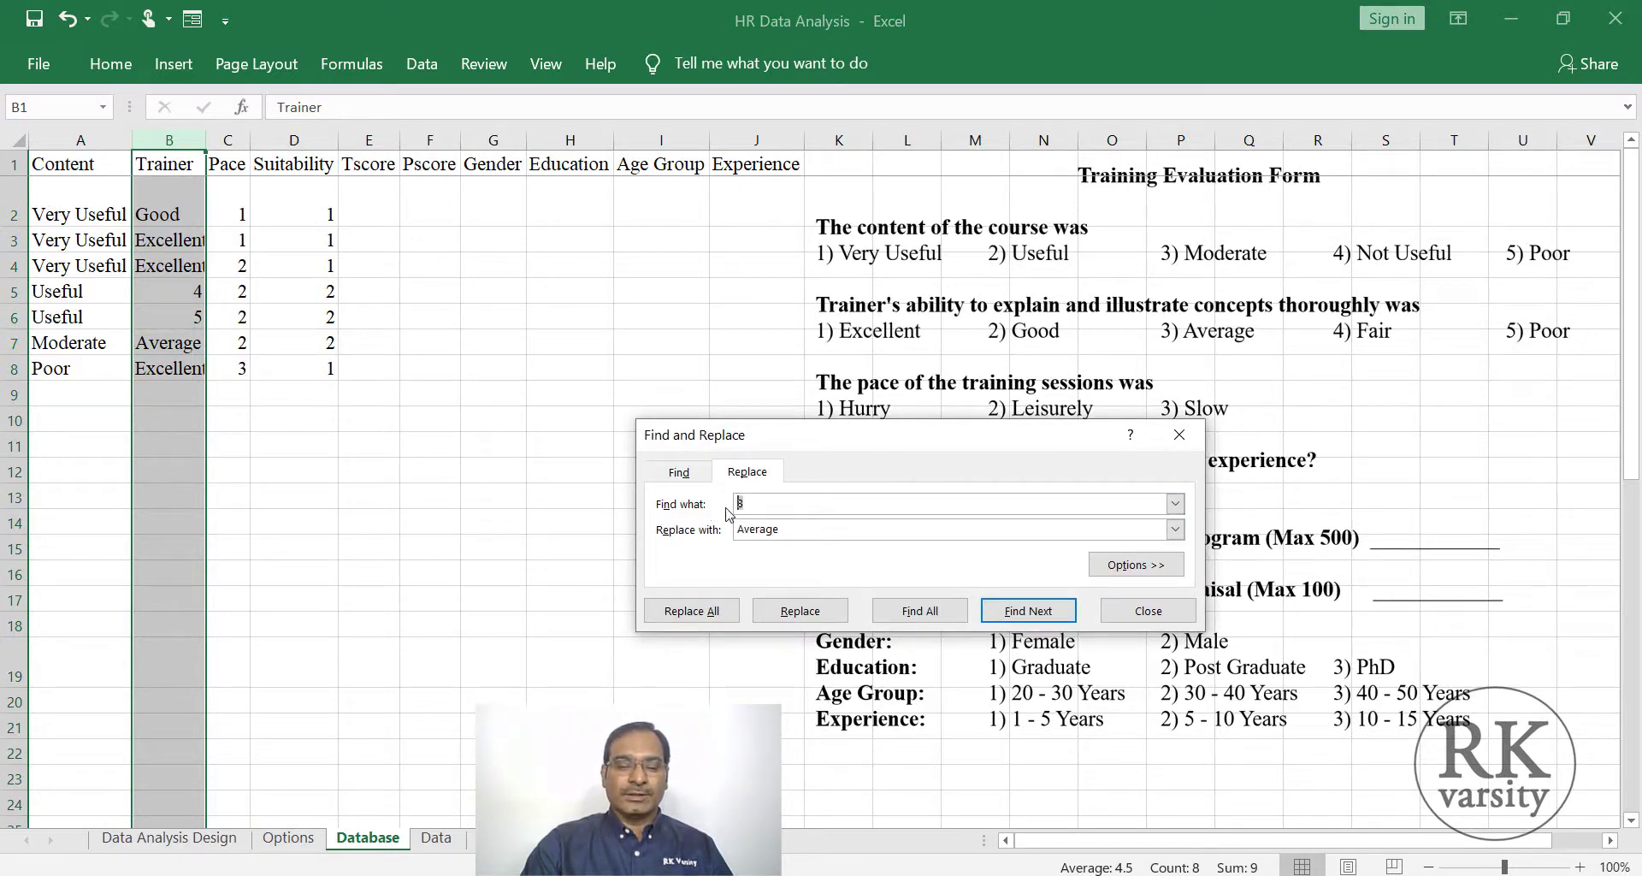
pyautogui.click(779, 532)
pyautogui.moveTo(781, 531); pyautogui.dragTo(696, 536)
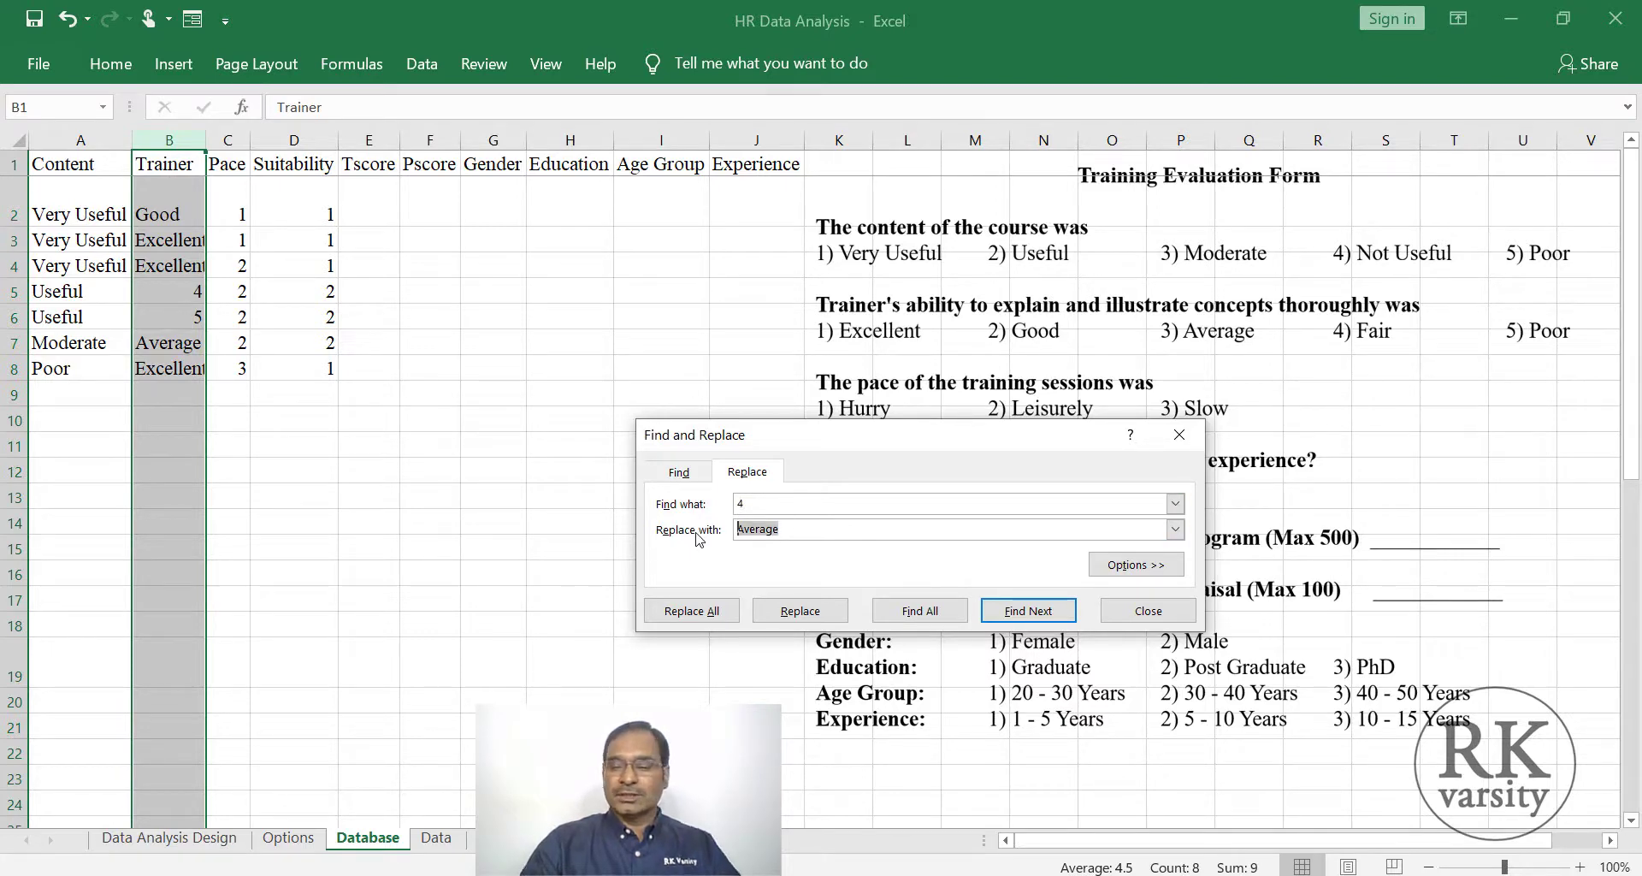
pyautogui.write('F')
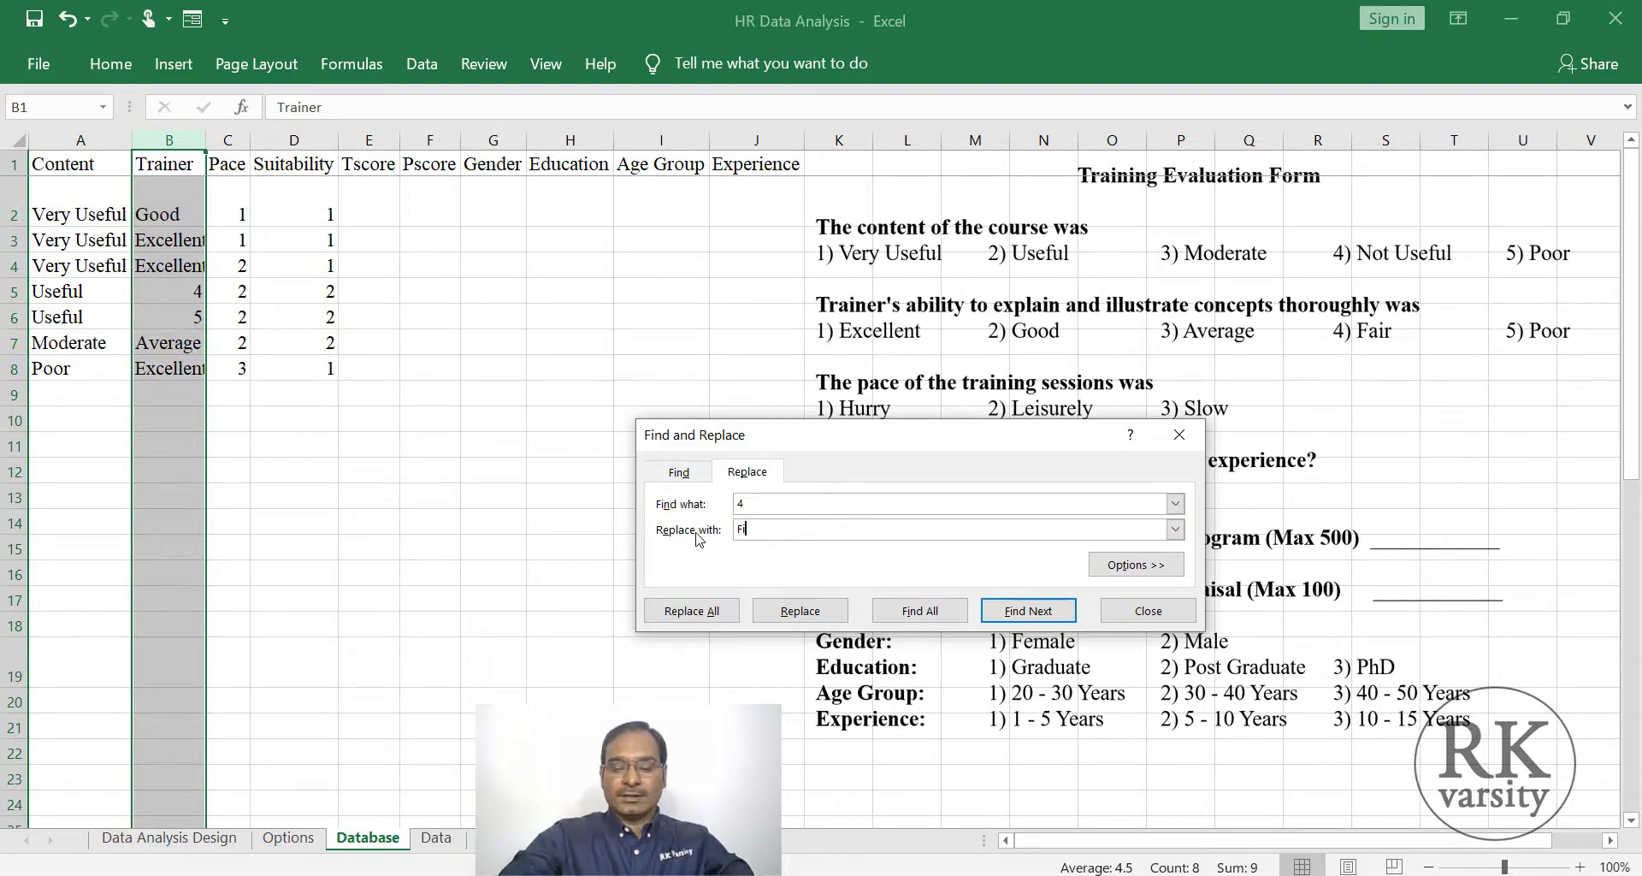
pyautogui.write('air')
pyautogui.click(705, 611)
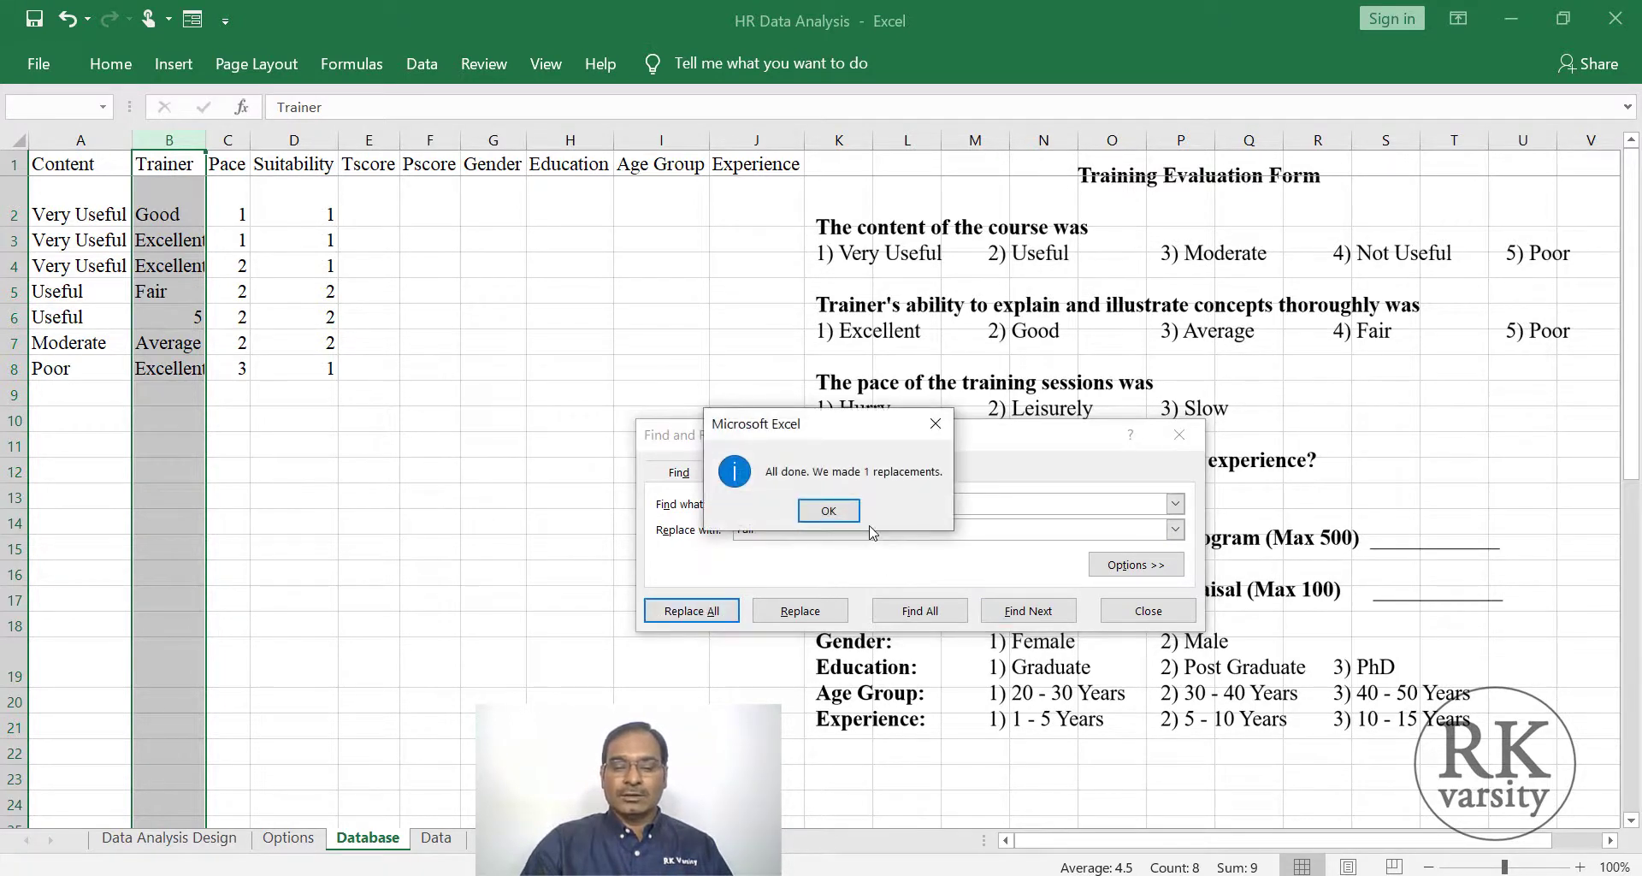
pyautogui.click(832, 513)
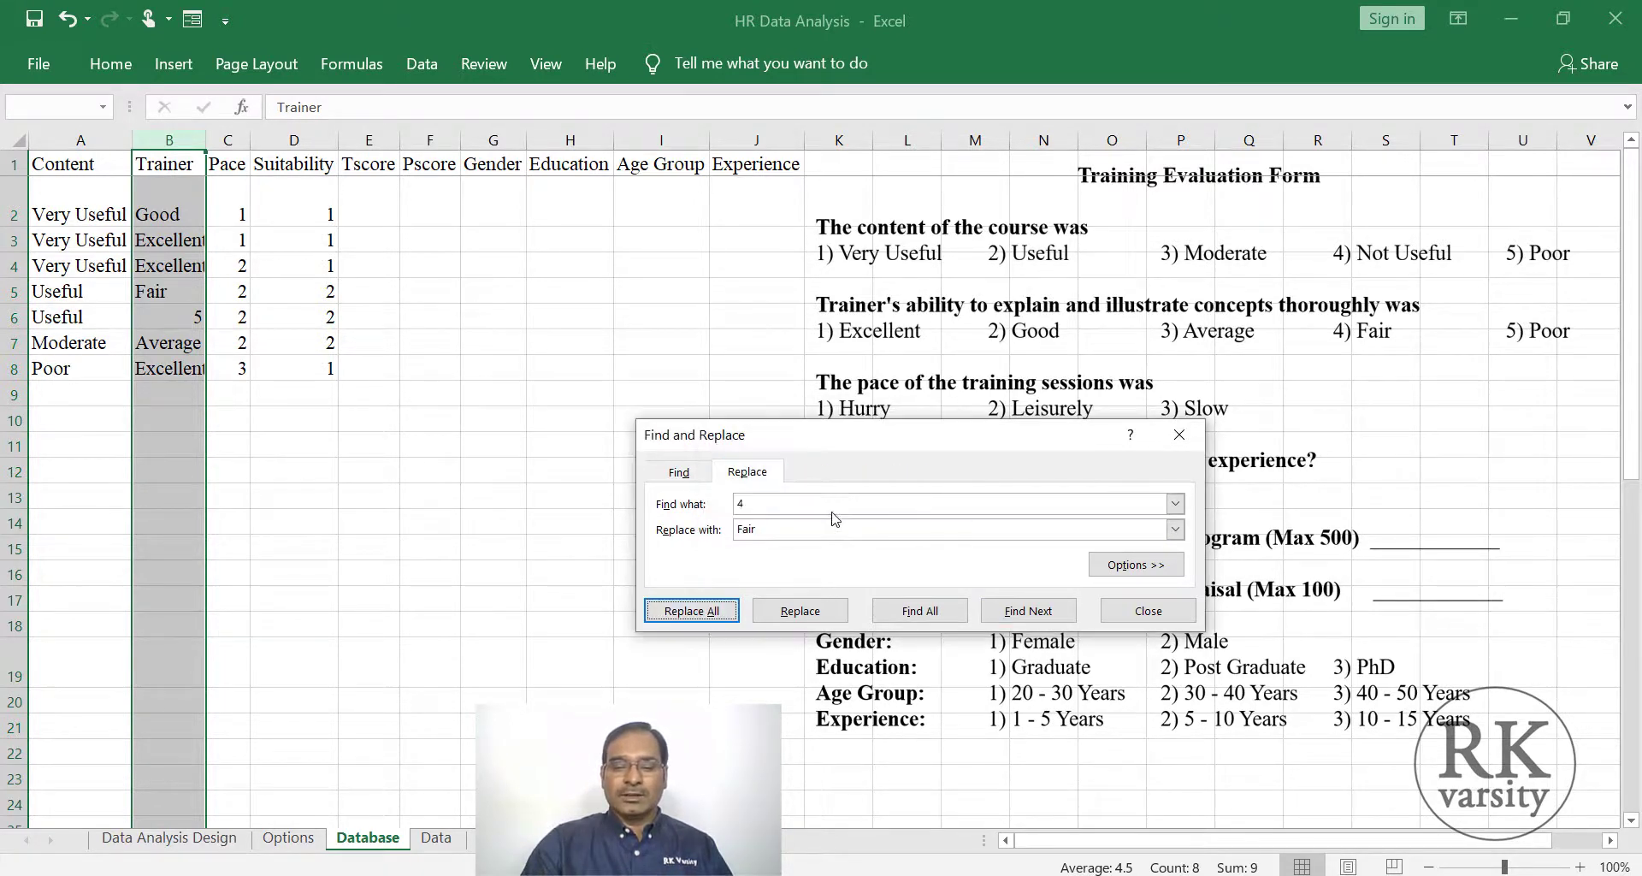
# Step: Close Find and Replace and auto-fit the width of the Trainer column to its contents
pyautogui.click(1149, 610)
pyautogui.click(429, 445)
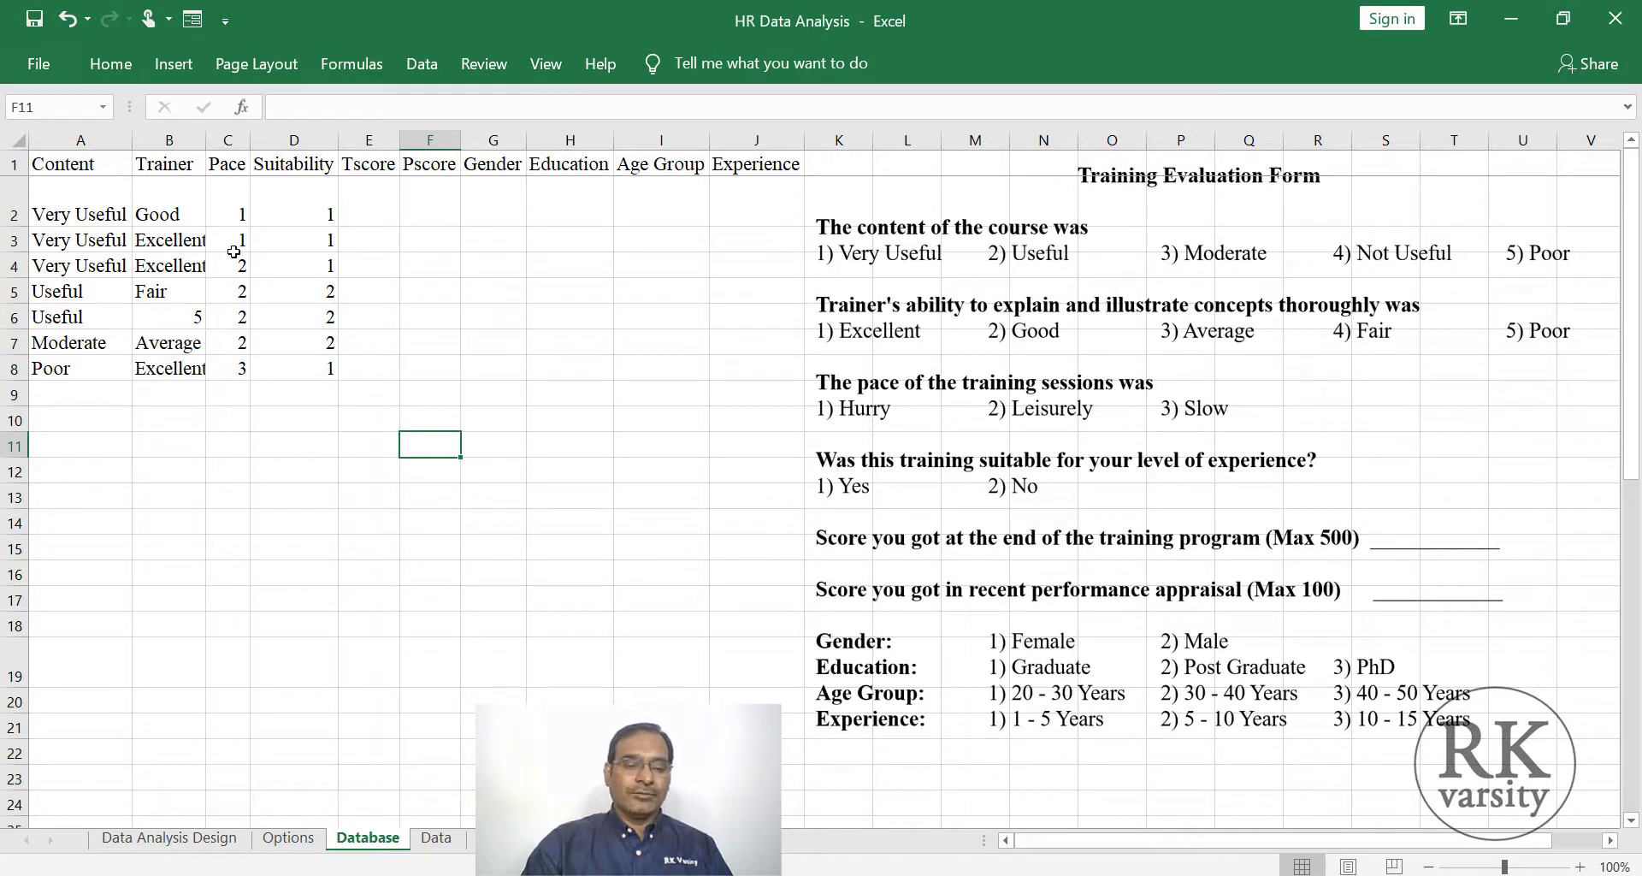
pyautogui.doubleClick(206, 145)
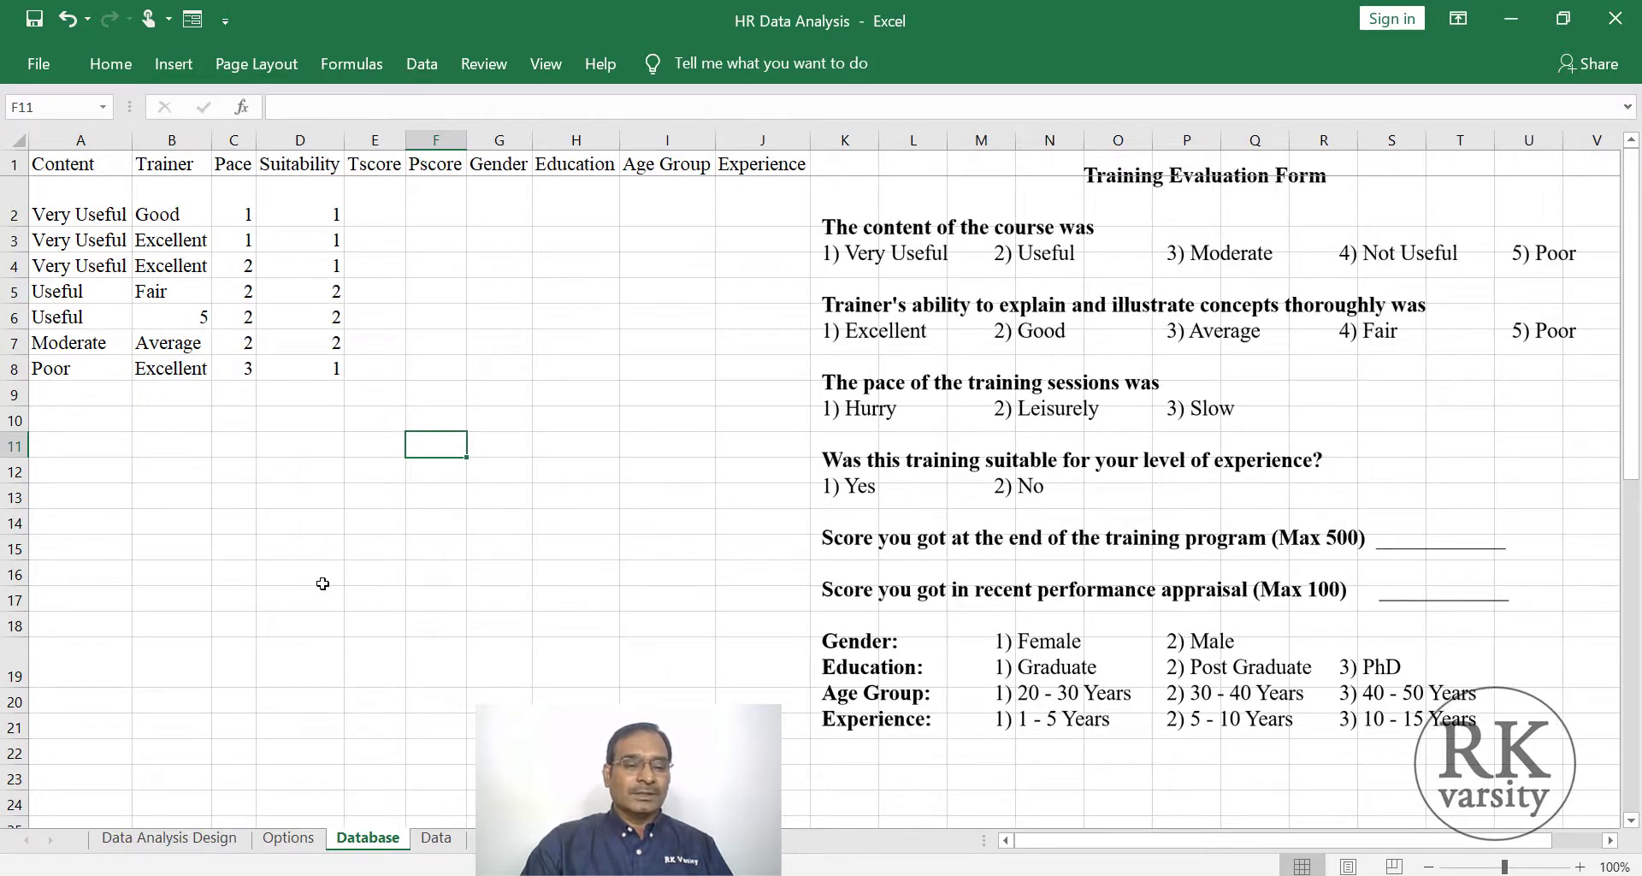